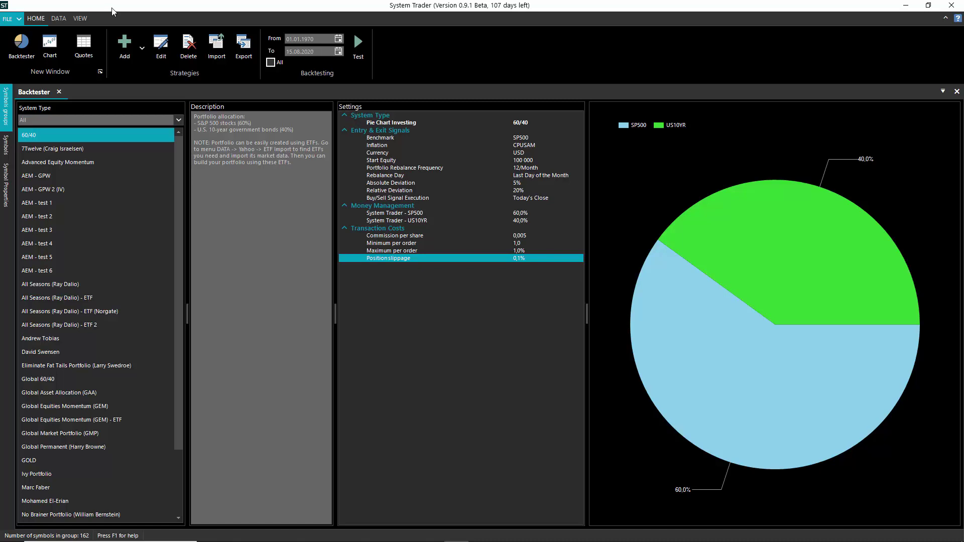
- Start a new strategy of the Pie Chart Investing type
left_click(142, 49)
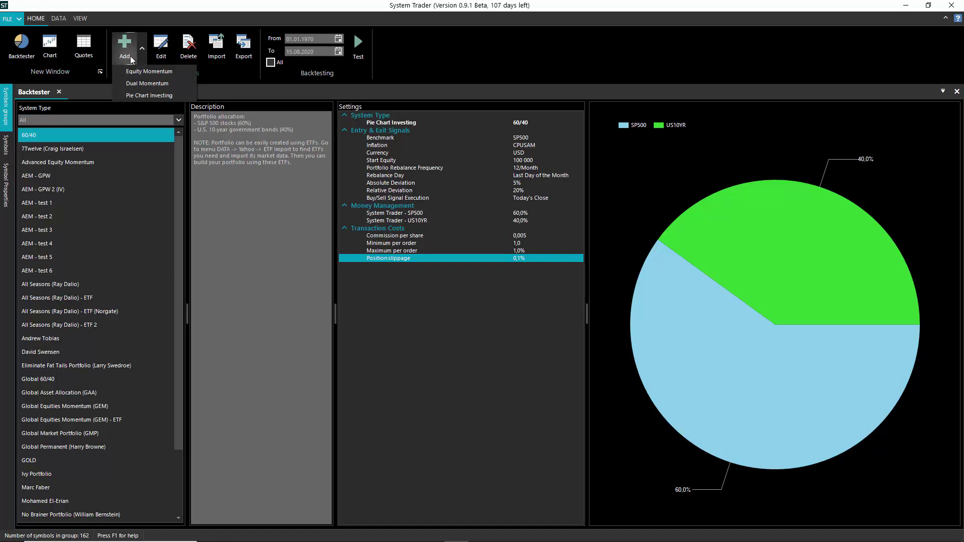
left_click(157, 97)
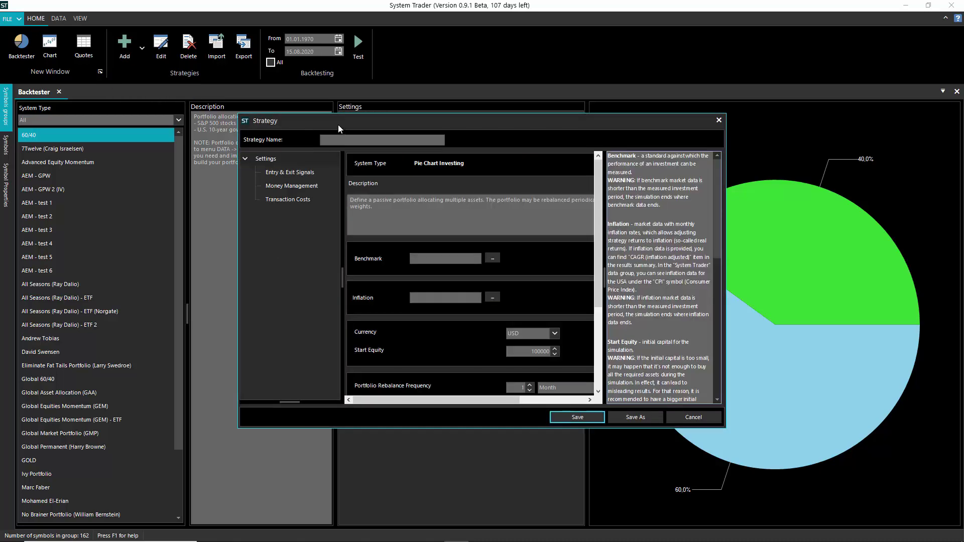
left_click_drag(339, 125, 327, 61)
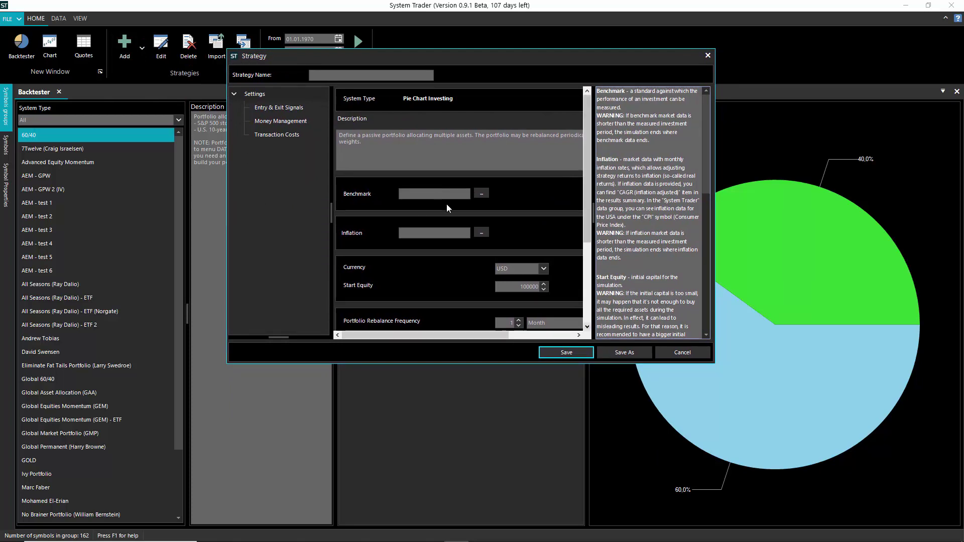
- Set the strategy's benchmark to SP500 from the System Trader symbol group
left_click(425, 195)
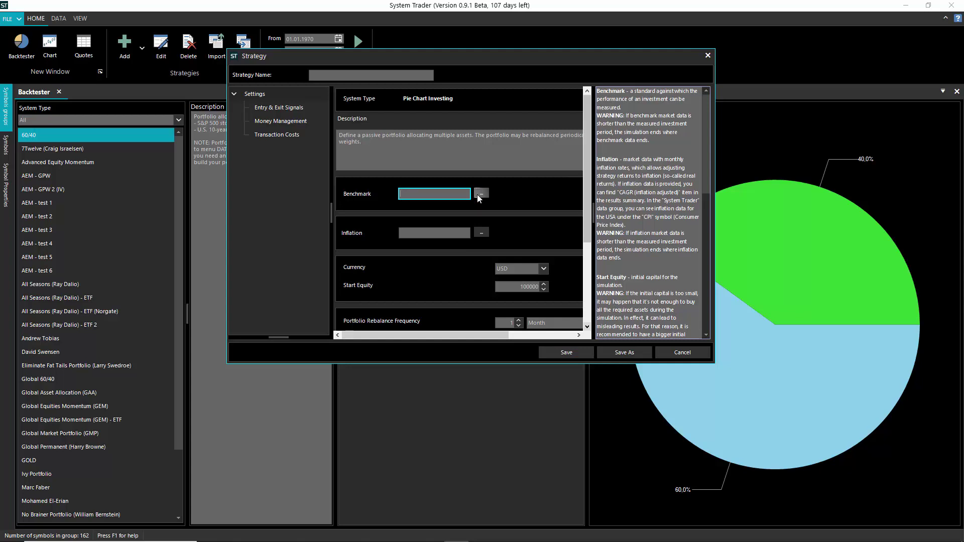
left_click_drag(596, 91, 659, 137)
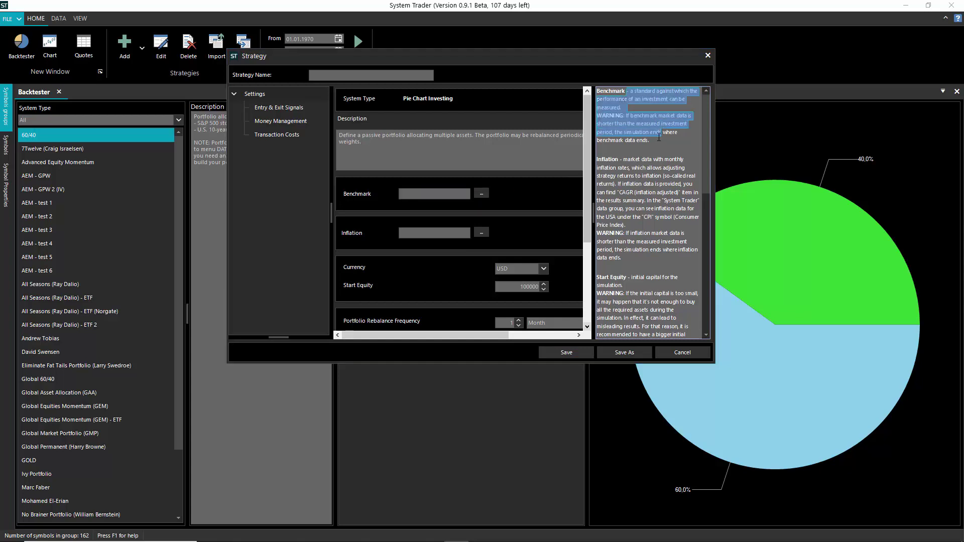
left_click(655, 134)
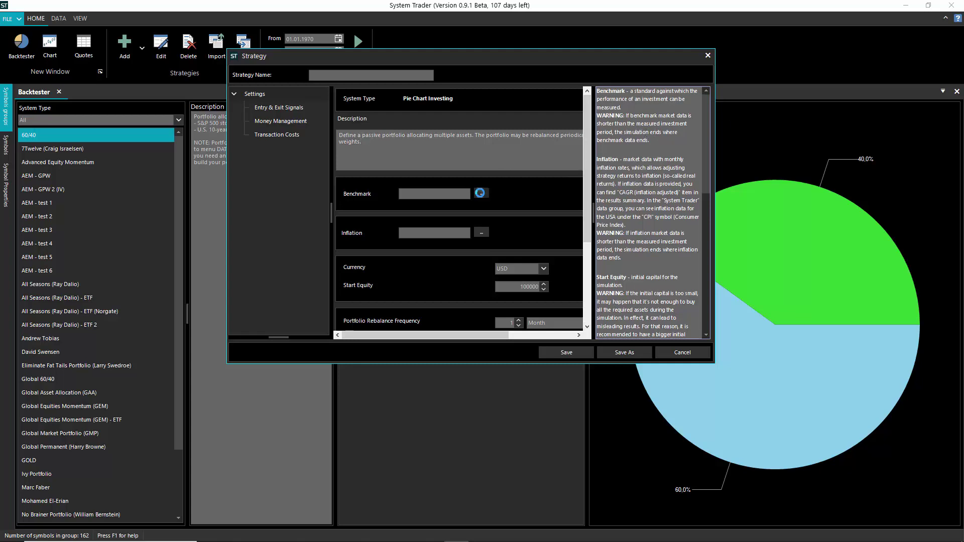
left_click(481, 193)
left_click_drag(537, 200, 490, 107)
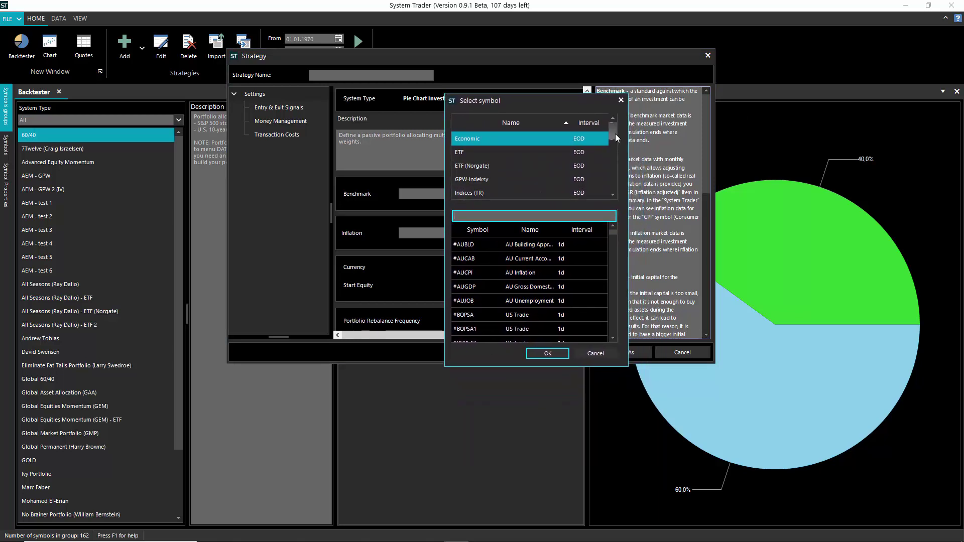
mouse_move(515, 107)
left_mouse_down()
mouse_move(484, 161)
mouse_move(469, 223)
mouse_move(527, 110)
left_mouse_up()
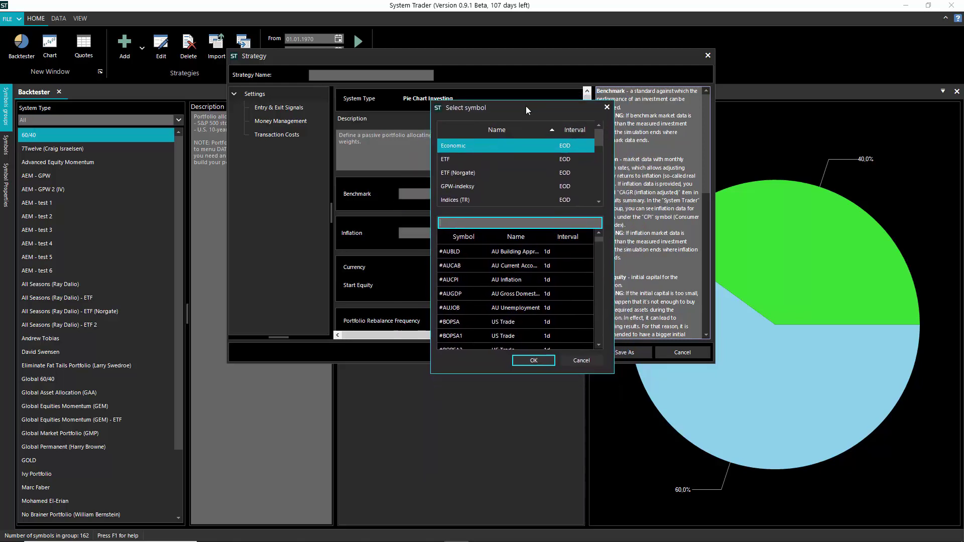
left_click_drag(596, 139, 598, 193)
left_click(468, 174)
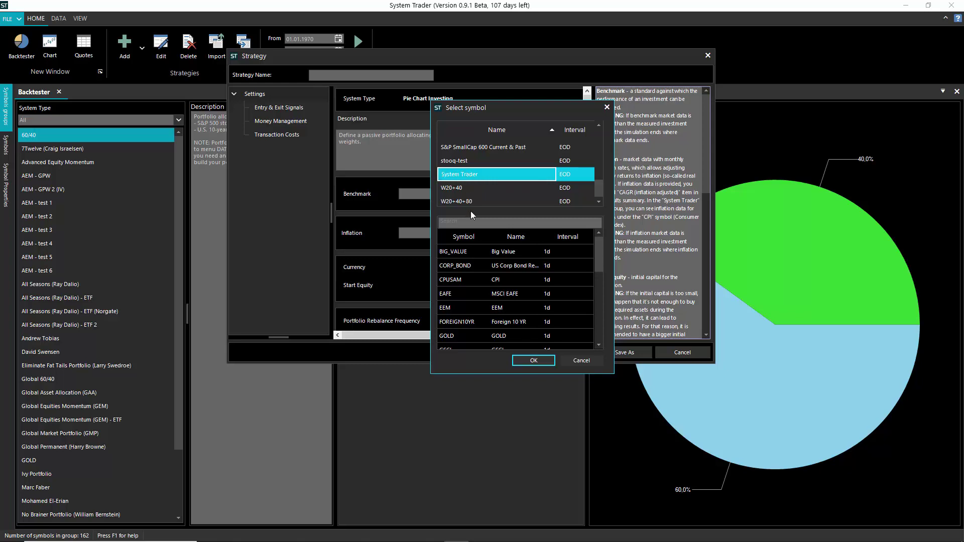
left_click_drag(601, 249, 596, 291)
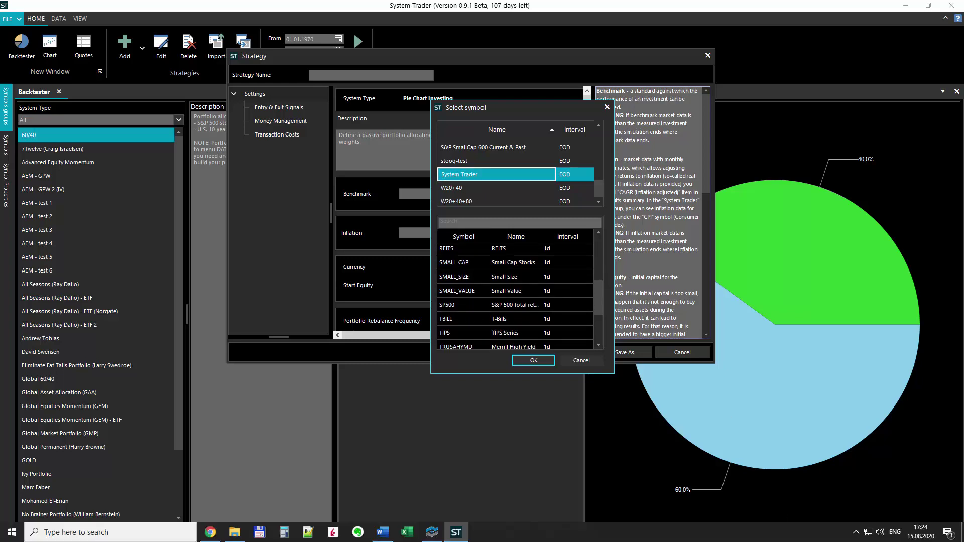
mouse_move(600, 303)
left_mouse_down()
mouse_move(599, 327)
mouse_move(598, 311)
left_mouse_up()
left_click(511, 273)
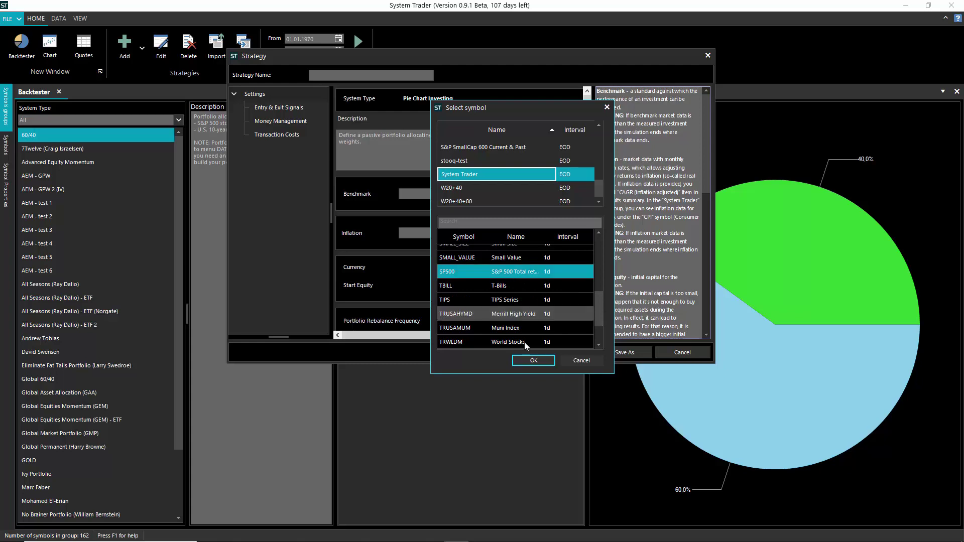
left_click(533, 361)
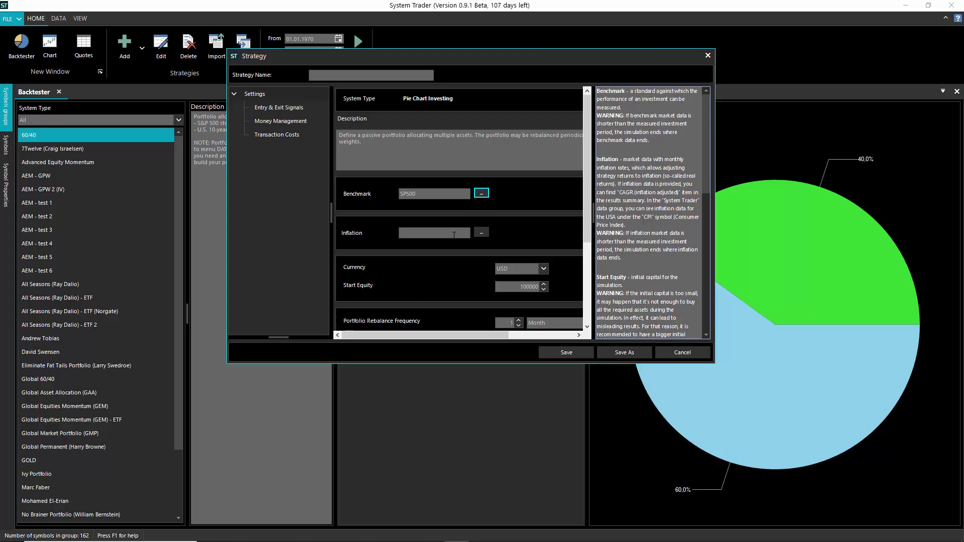
- Find the CPI series in the System Trader symbol group and set CPUSAM as the strategy's inflation data
left_click(481, 236)
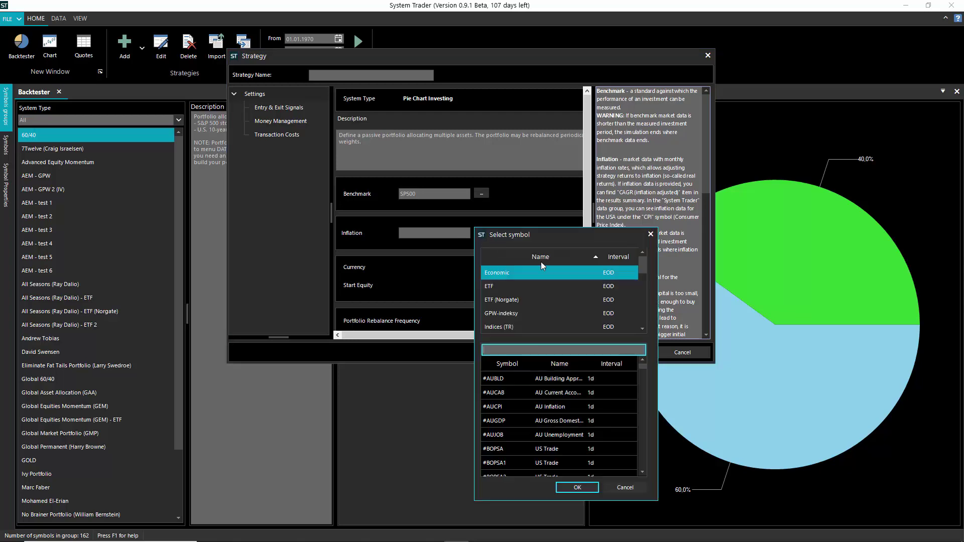
left_click_drag(645, 263, 642, 312)
left_click(517, 316)
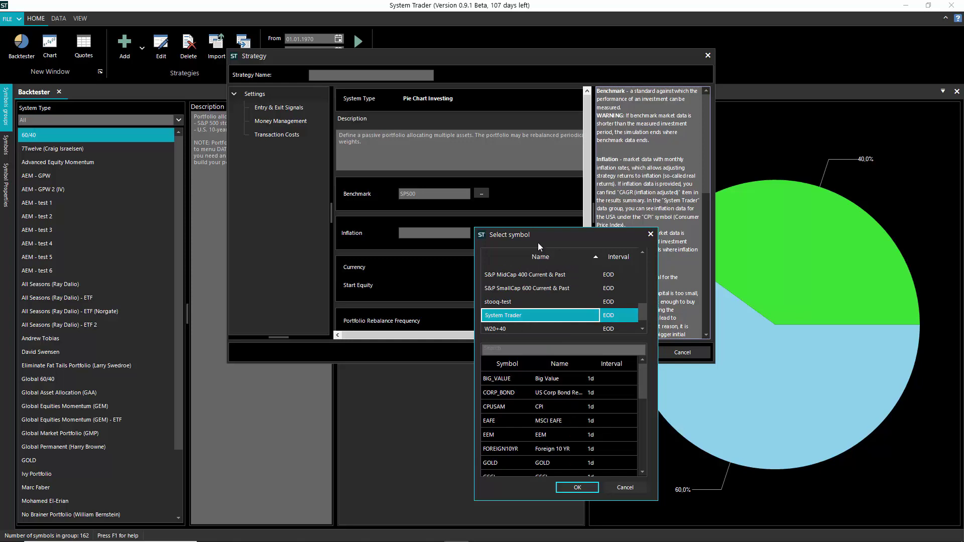
left_click_drag(537, 236, 526, 145)
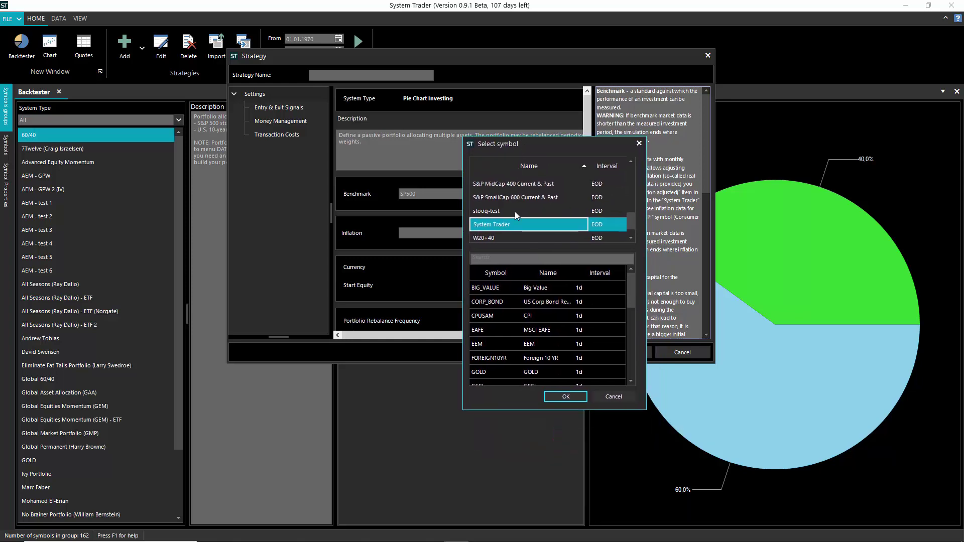
left_click(518, 257)
type("cpi")
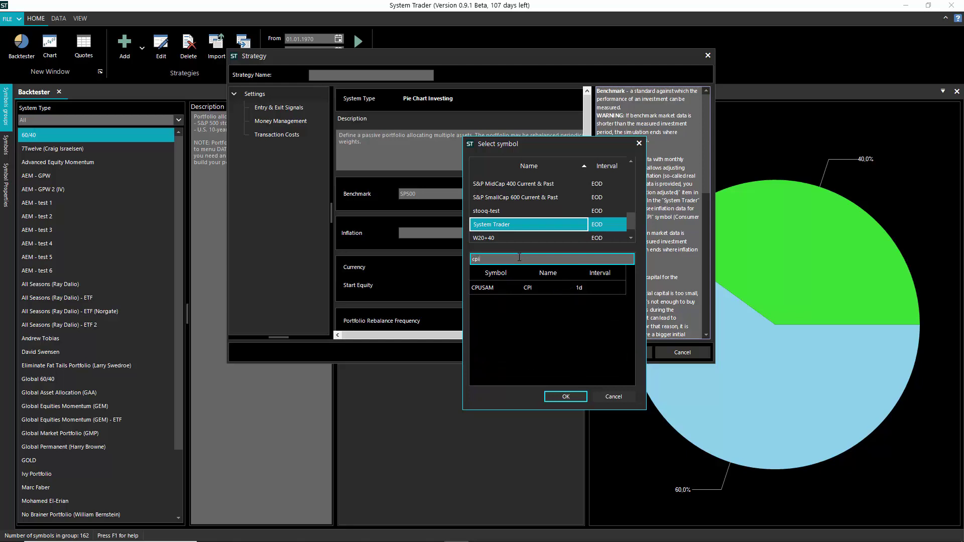
left_click(516, 290)
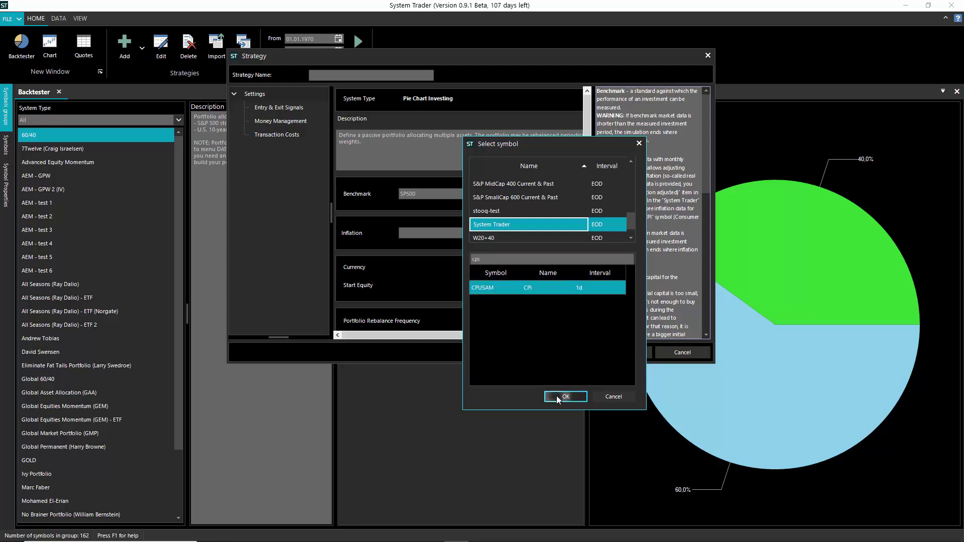
left_click(556, 395)
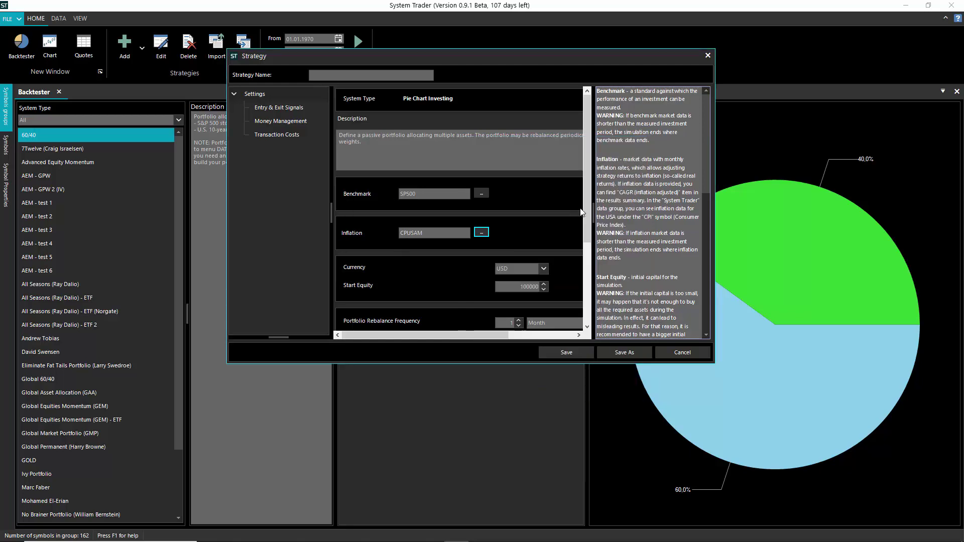
- Set the portfolio rebalance frequency to 12 and both the absolute and relative deviation to 0%
scroll(419, 213, "down", 2)
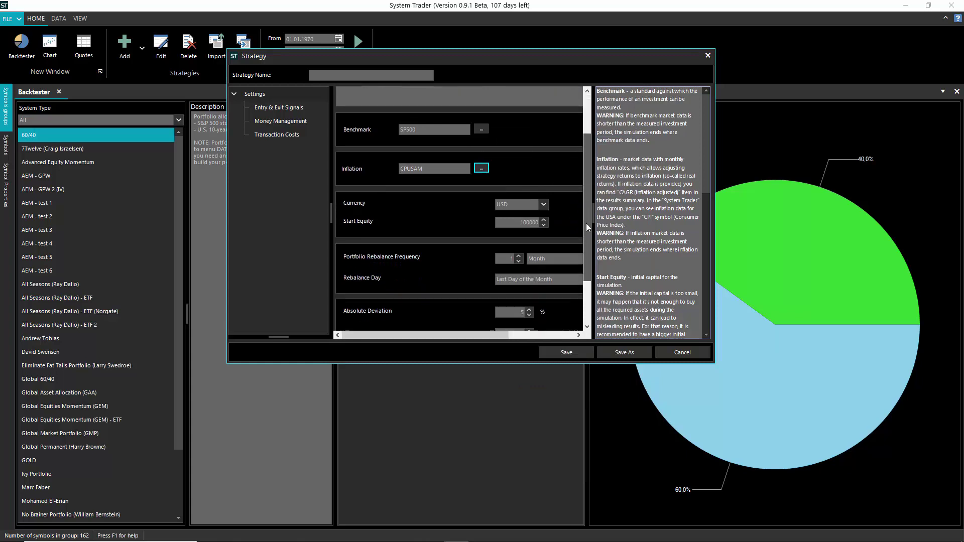
double_click(528, 223)
scroll(593, 257, "down", 1)
left_click_drag(594, 257, 603, 257)
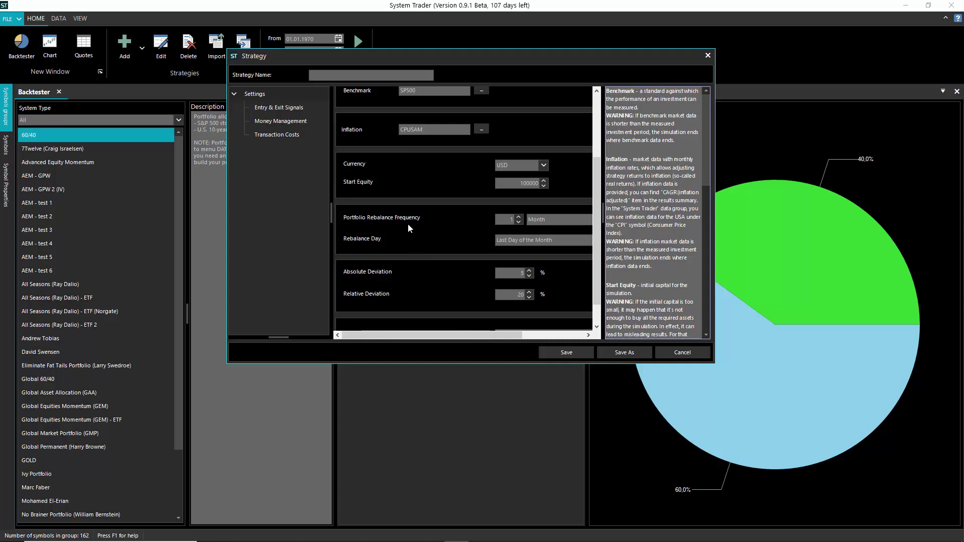
left_click_drag(434, 54, 363, 51)
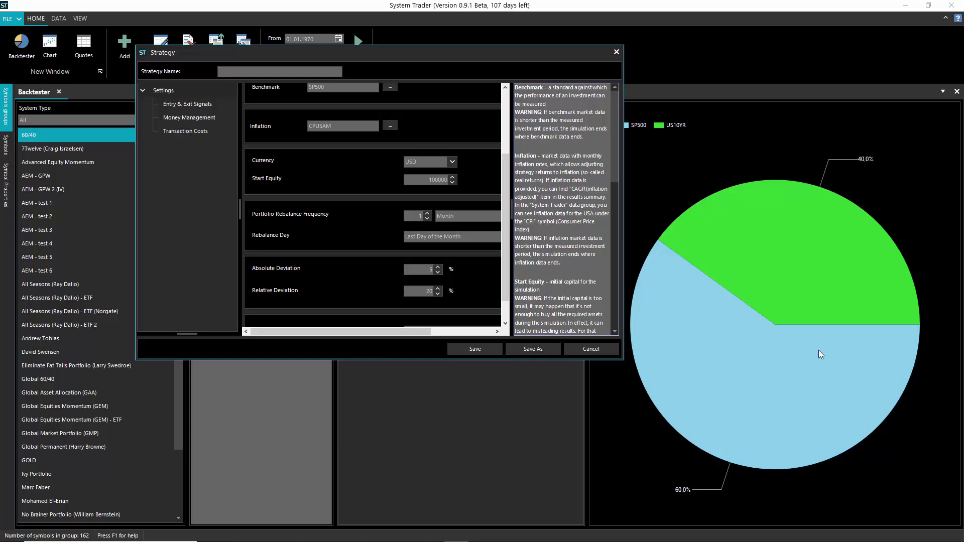
left_click(417, 216)
left_click(415, 270)
left_click(420, 293)
left_click(420, 270)
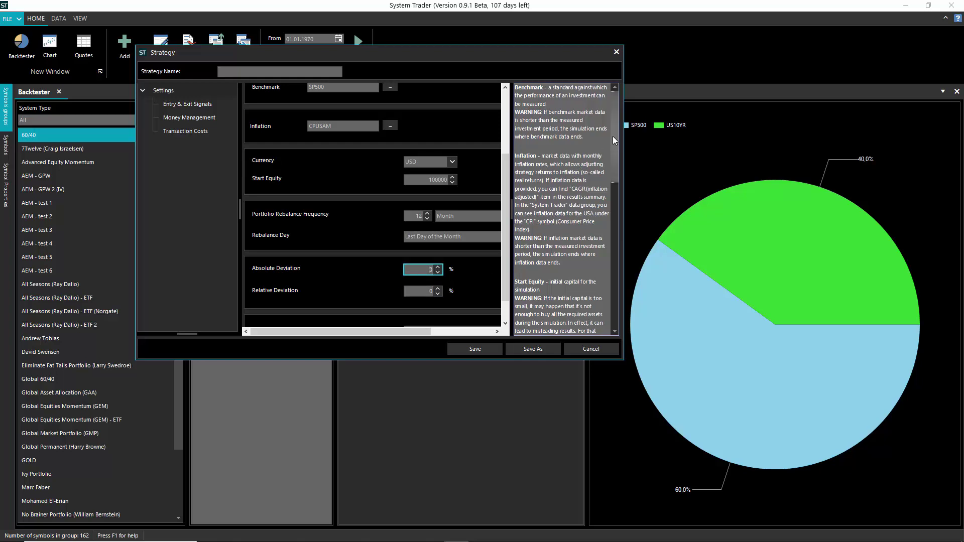
- Change the rebalance frequency unit to Year and open the transaction cost settings
left_click_drag(612, 136, 616, 276)
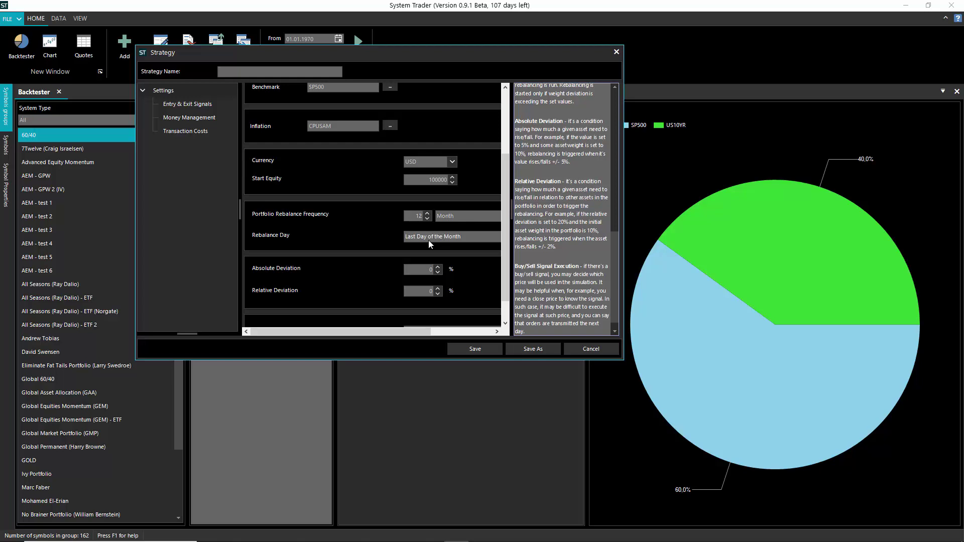
left_click(450, 217)
left_click(443, 247)
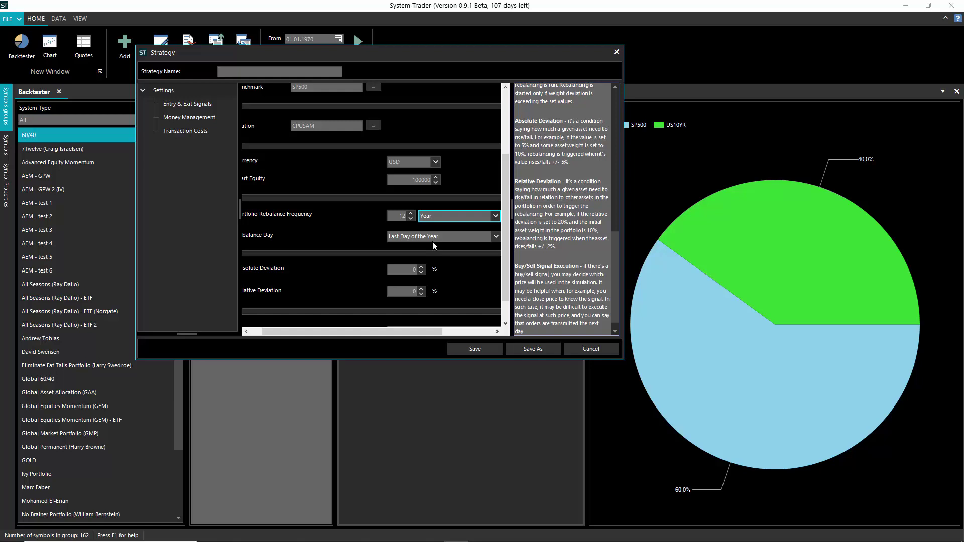
left_click(200, 129)
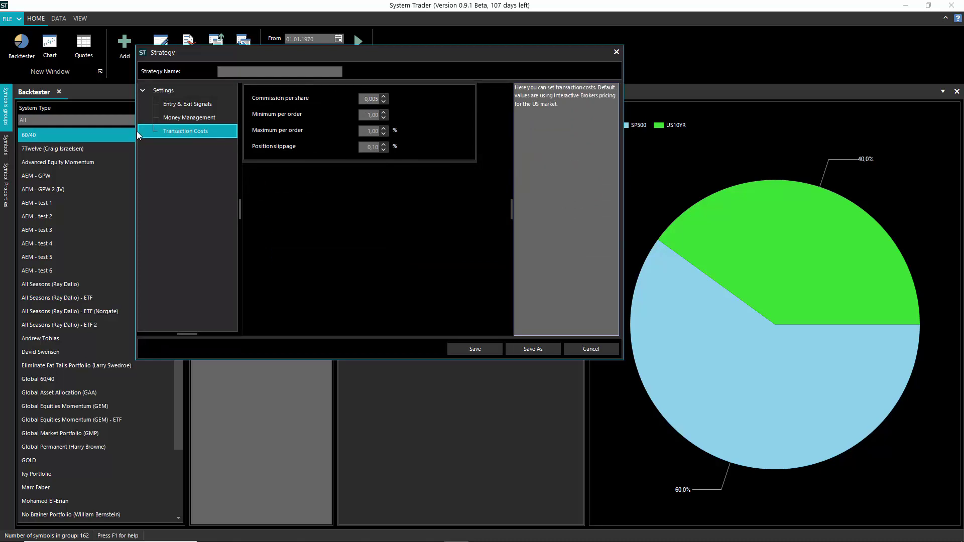
- Add the World Stocks symbol TRWLDM from the System Trader group to the portfolio under Money Management
left_click(181, 120)
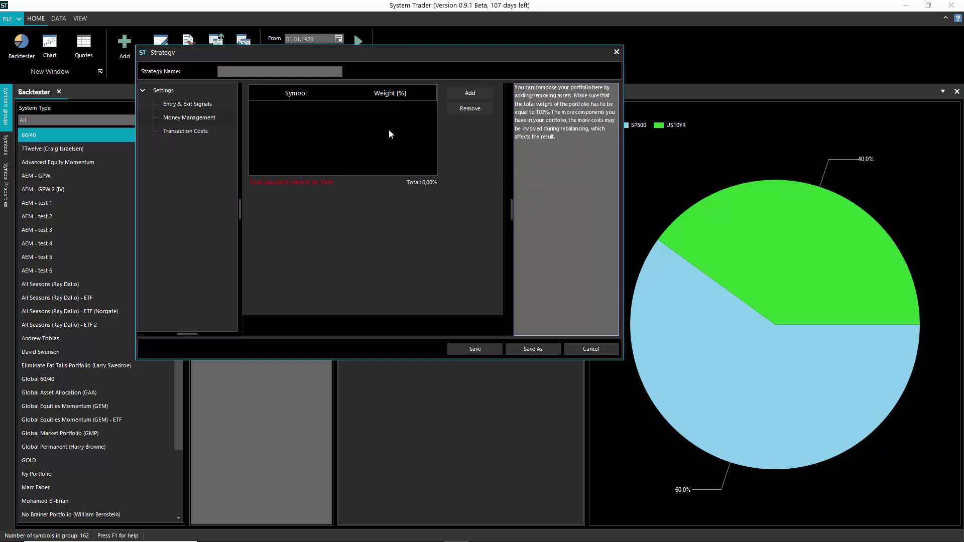
left_click(469, 93)
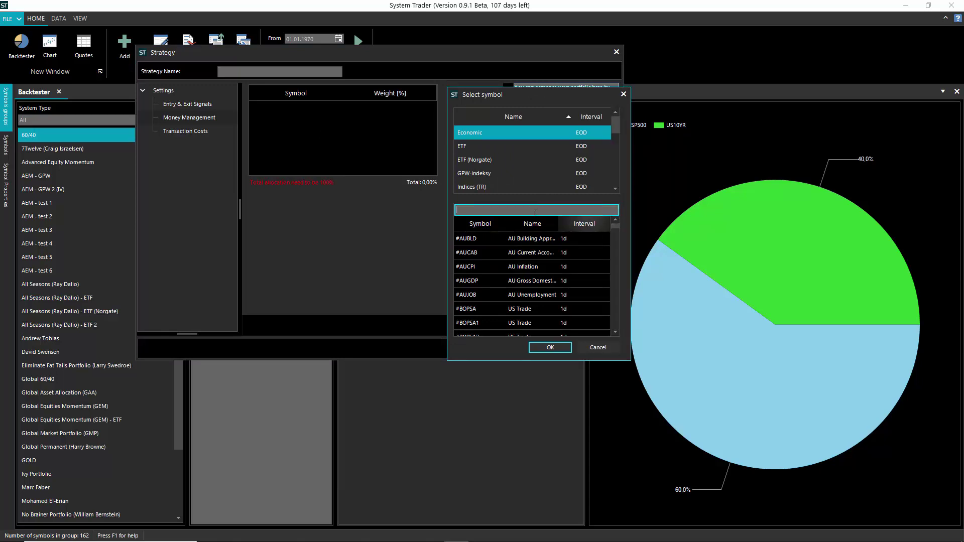
left_click_drag(616, 129, 615, 179)
left_click(481, 165)
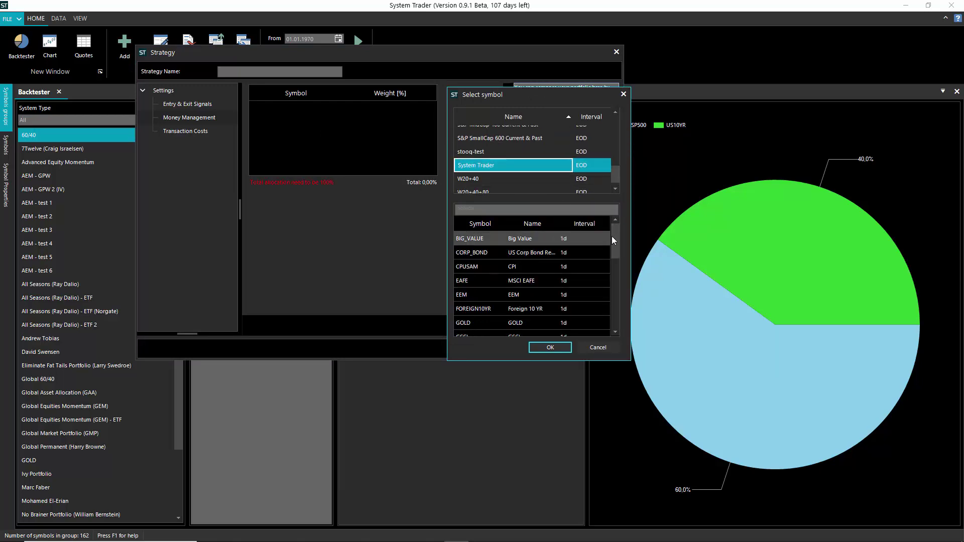
left_click_drag(612, 240, 610, 302)
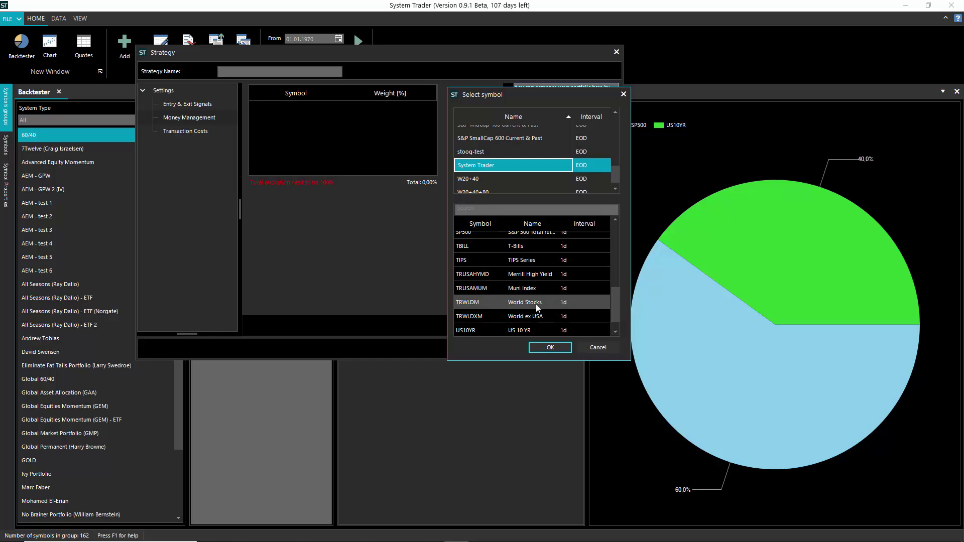
left_click(512, 303)
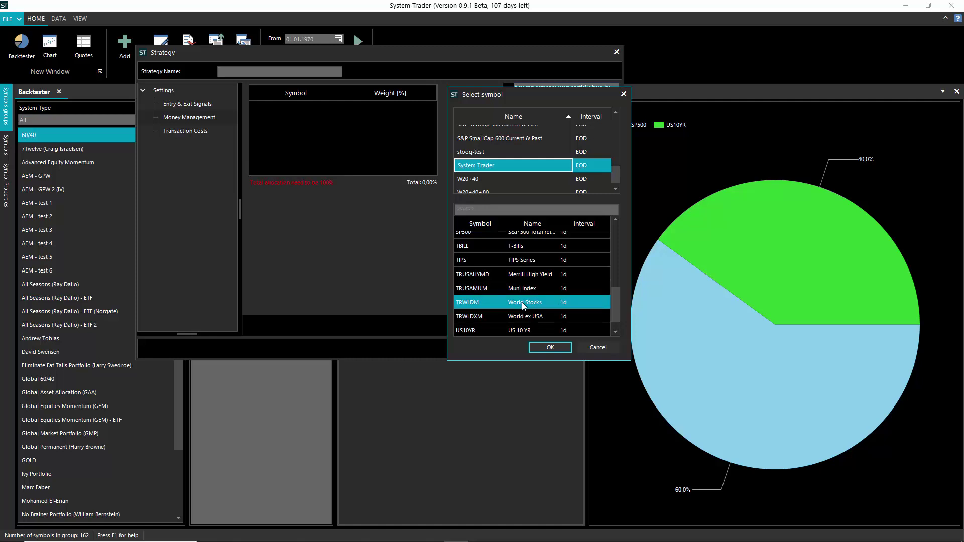
left_click(550, 347)
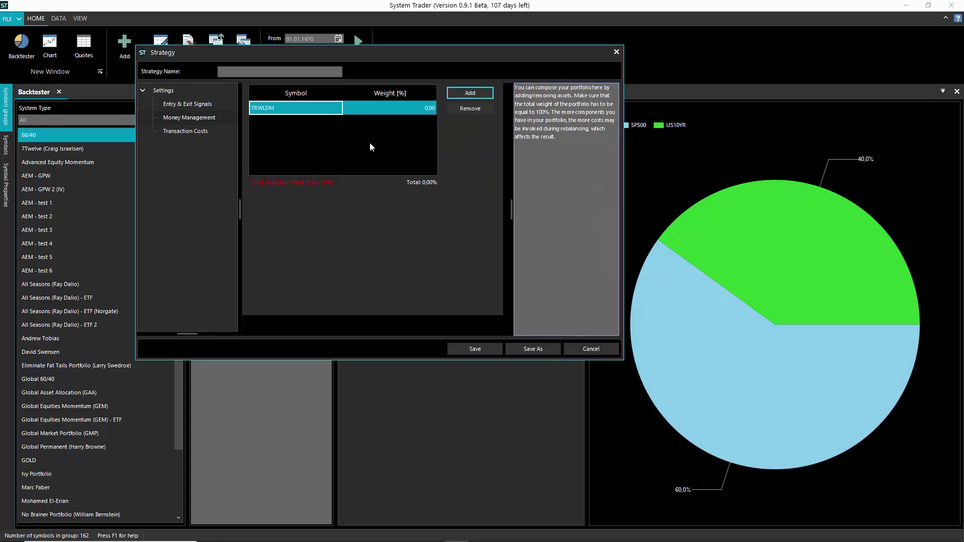
- Set the portfolio weight of TRWLDM to 40%
left_click(404, 109)
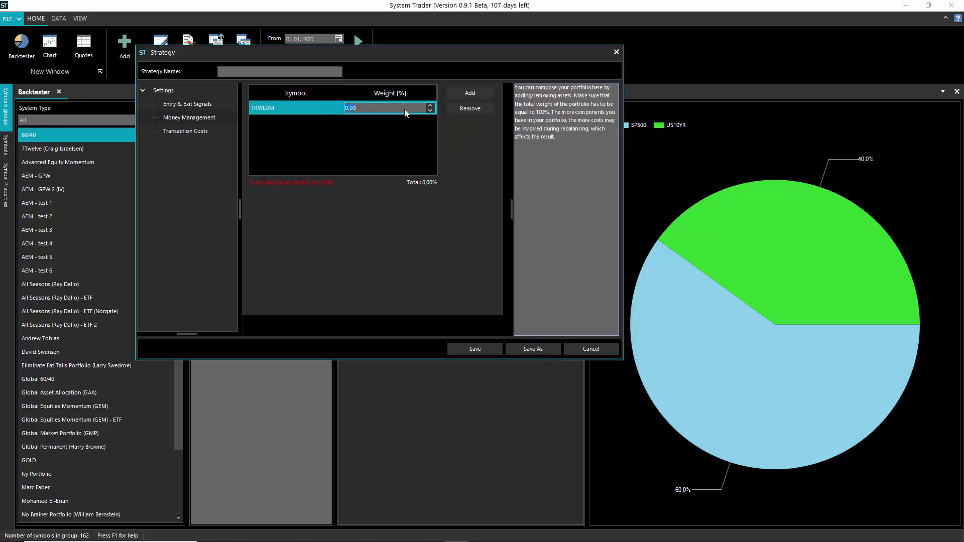
type("40")
key("Return")
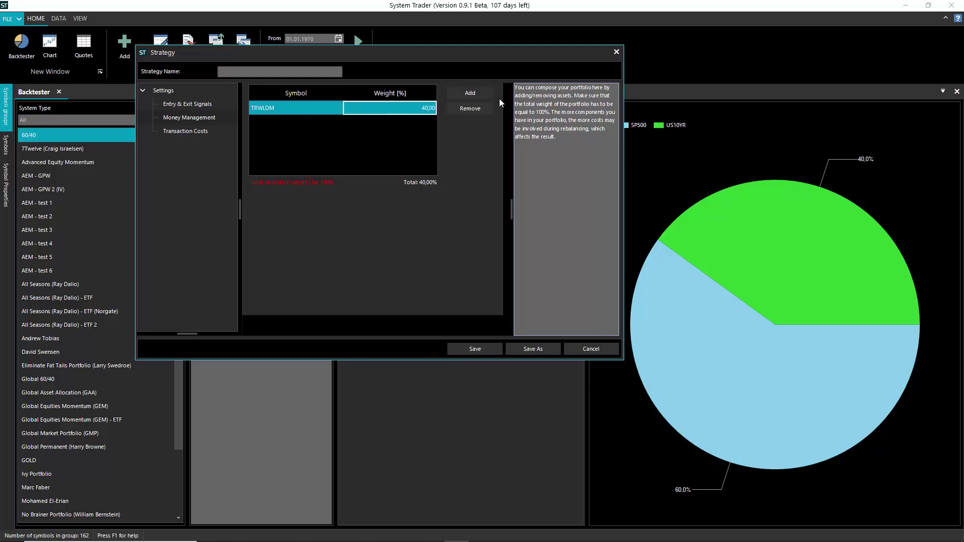
- Add the GOLD symbol from the System Trader group to the portfolio and set its weight to 20%
left_click(470, 92)
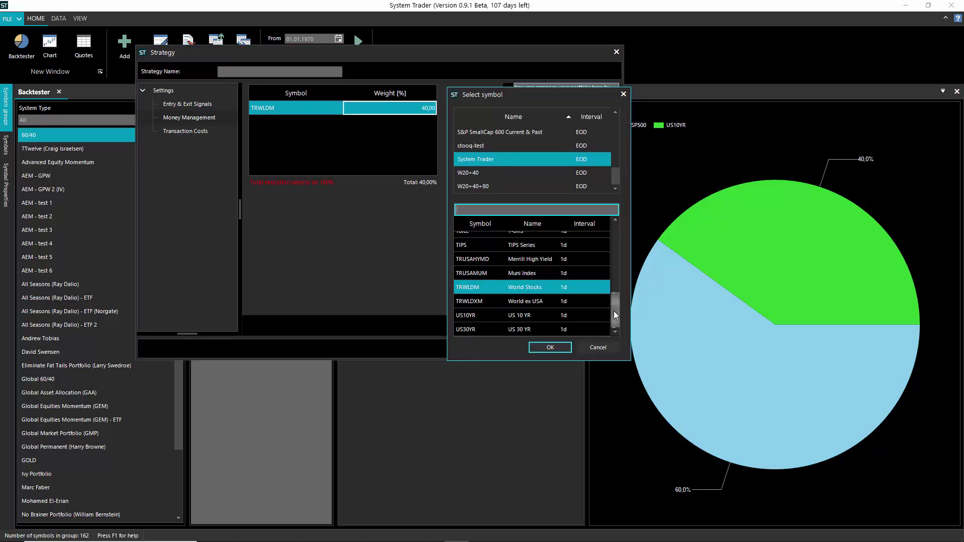
left_click_drag(615, 294, 617, 266)
left_click(526, 254)
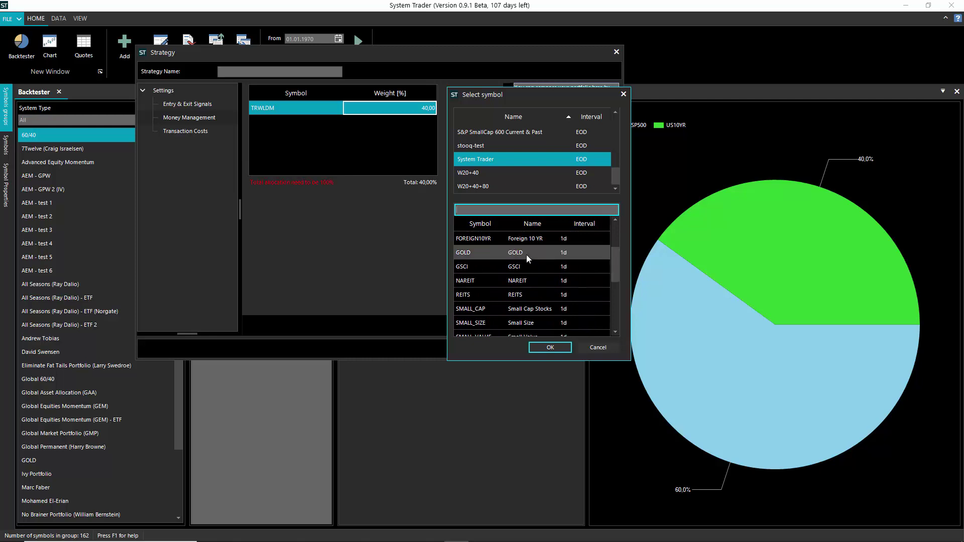
left_click(543, 348)
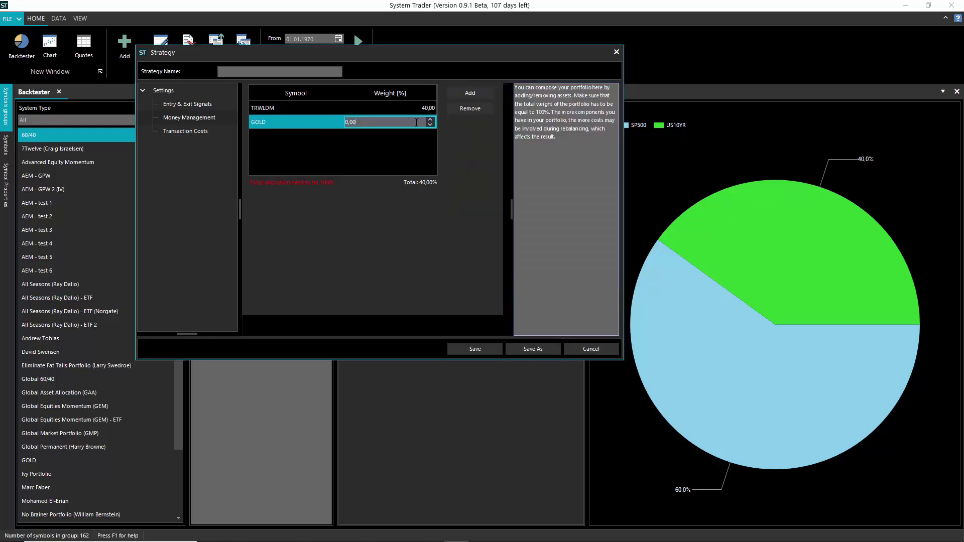
left_click_drag(410, 123, 289, 123)
type("20")
key("Return")
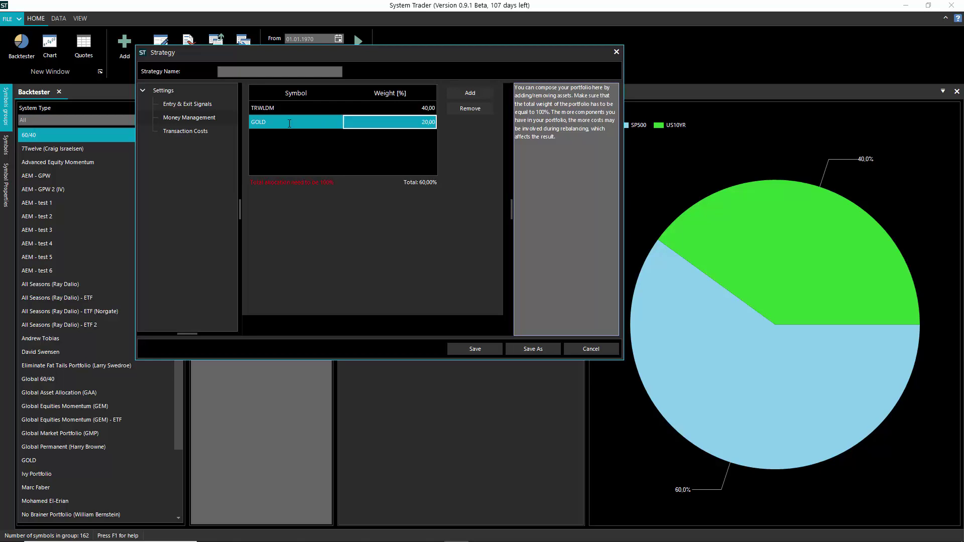
- Add the Foreign 10 YR symbol FOREIGN10YR to the portfolio and set its weight to 30%
left_click(476, 92)
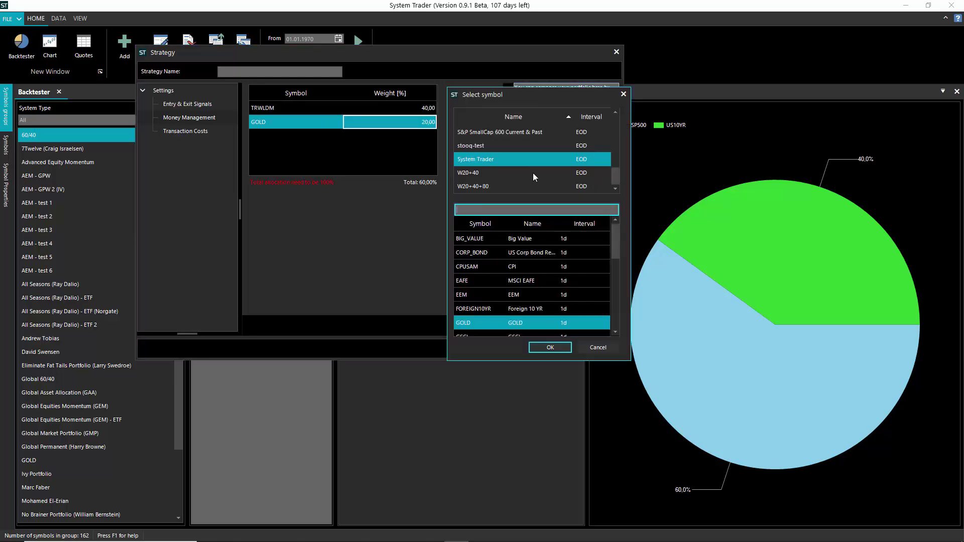
scroll(616, 266, "down", 3)
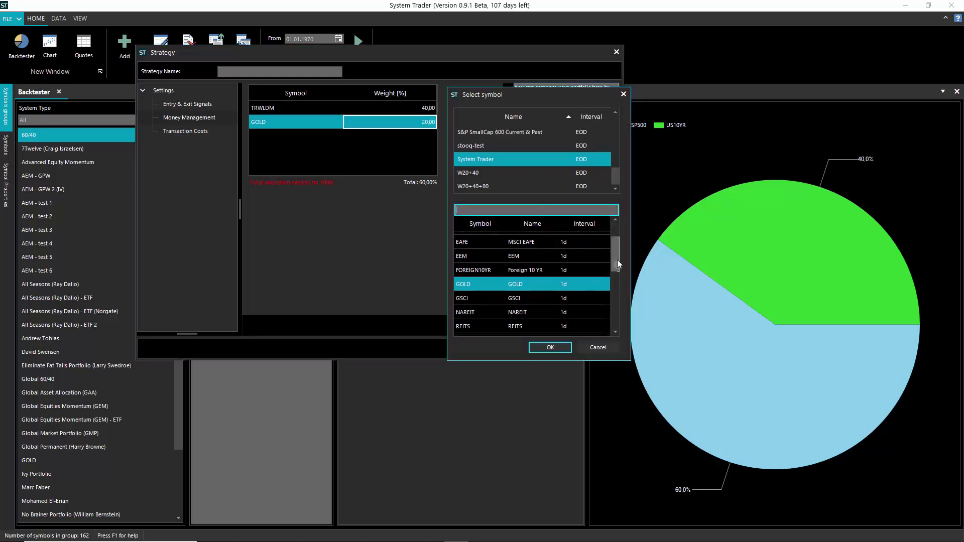
left_click_drag(615, 287, 618, 330)
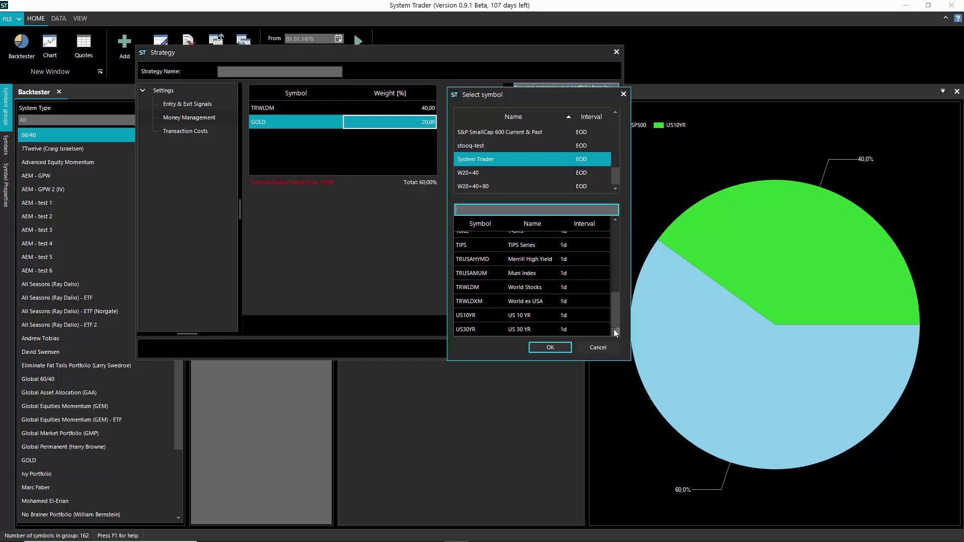
left_click(591, 314)
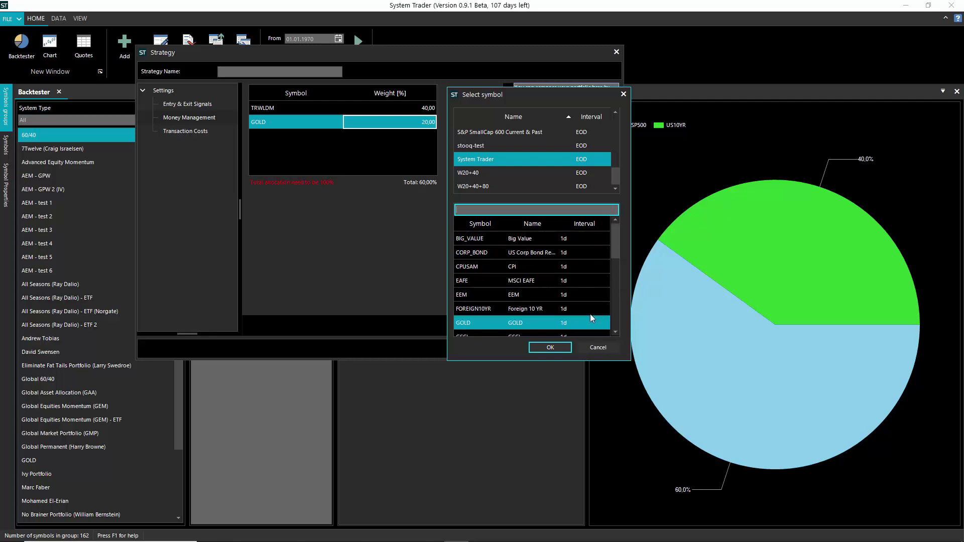
left_click(535, 310)
left_click(557, 348)
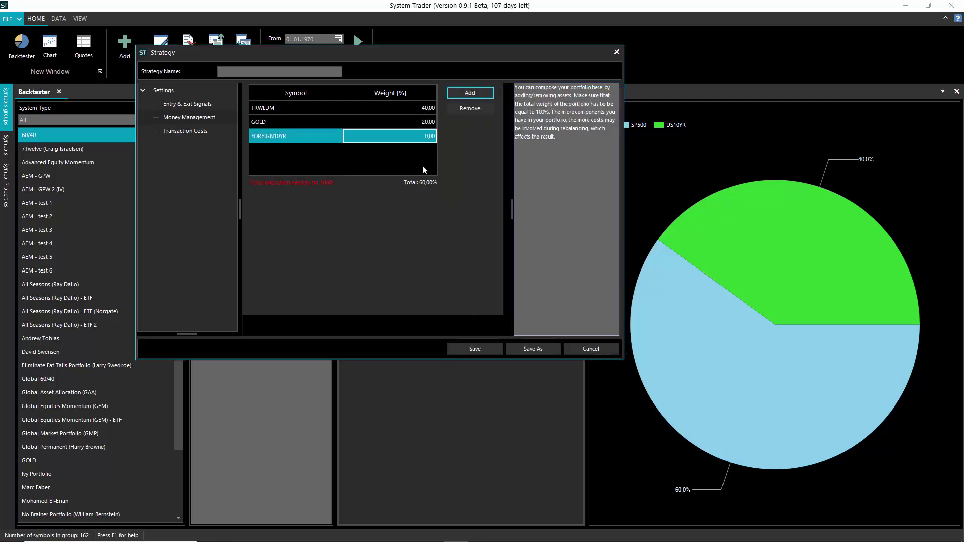
left_click(413, 138)
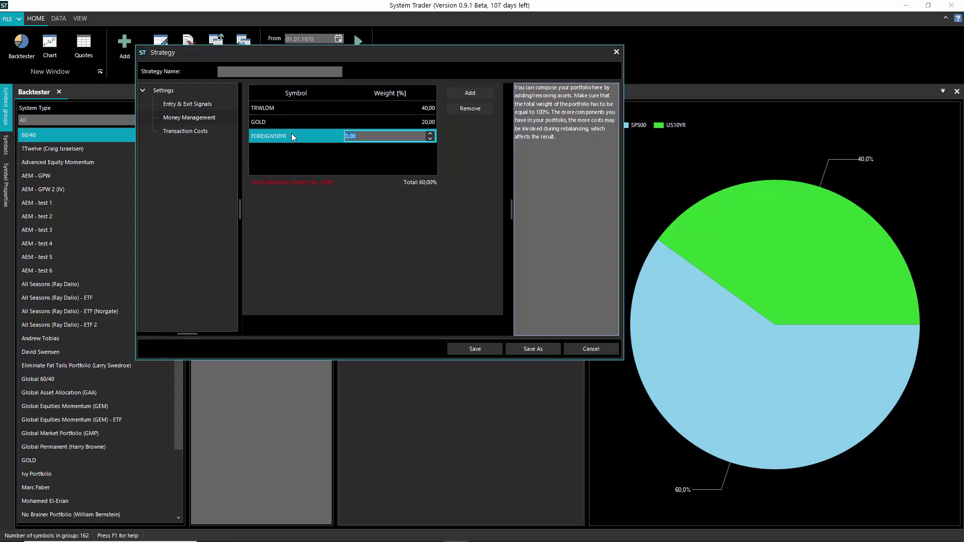
type("30")
key("Return")
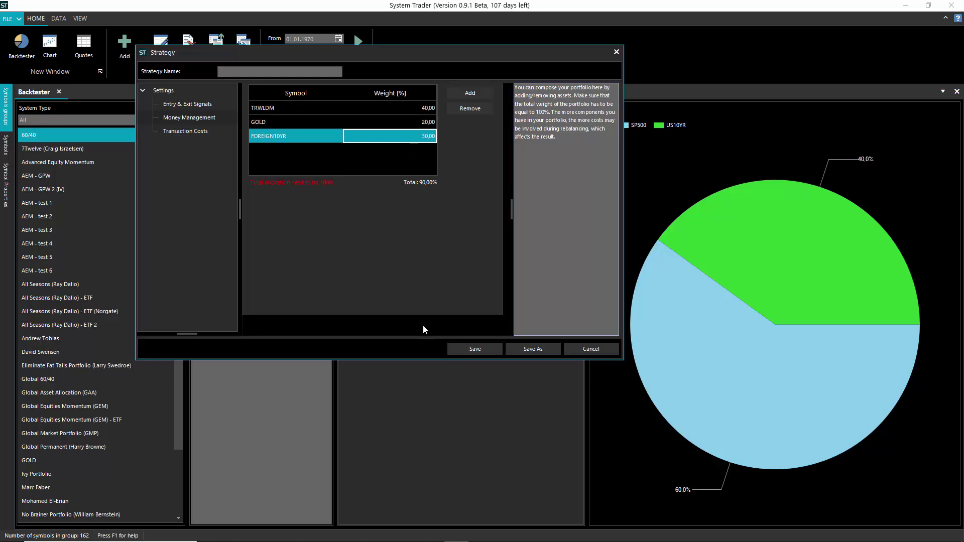
- Add the commodity symbol GSCI to the portfolio and set its weight to 10%
left_click(467, 95)
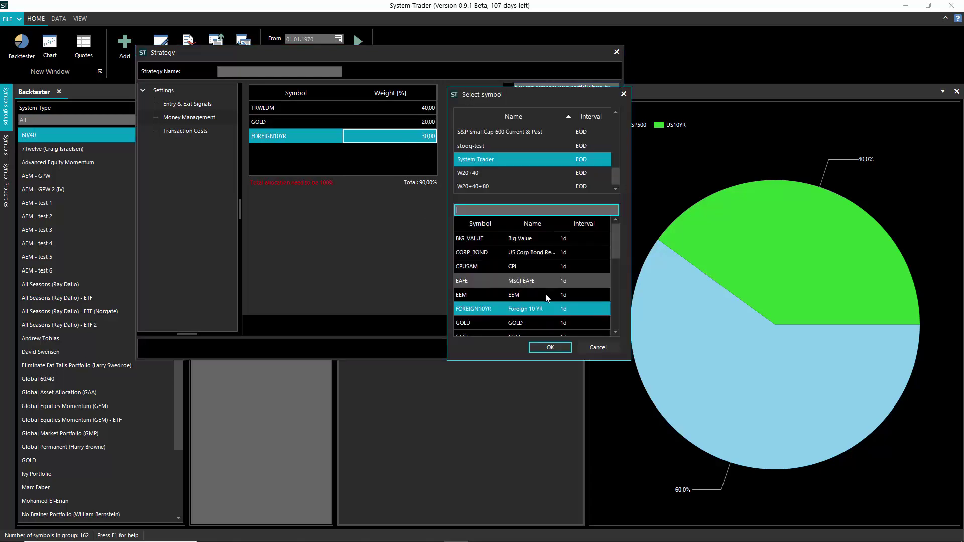
scroll(532, 305, "down", 1)
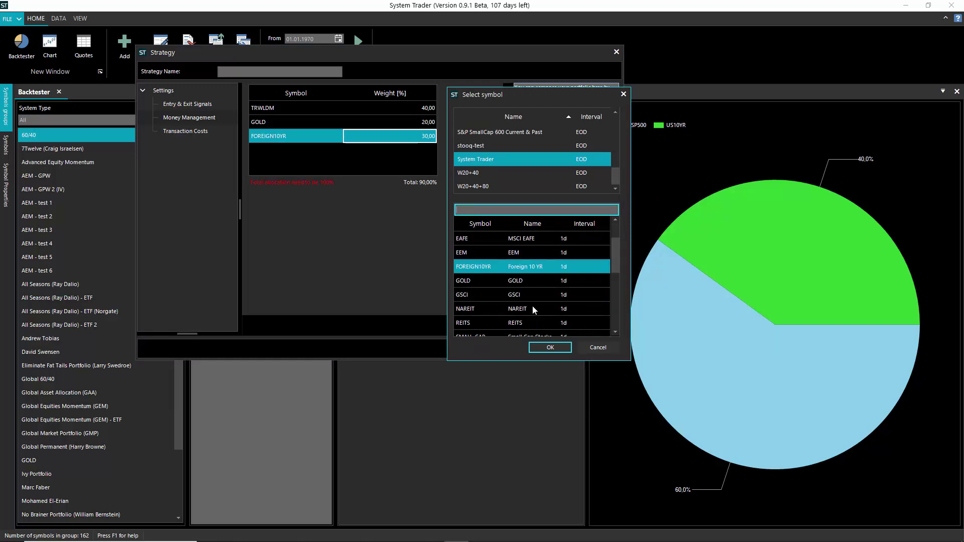
left_click(511, 294)
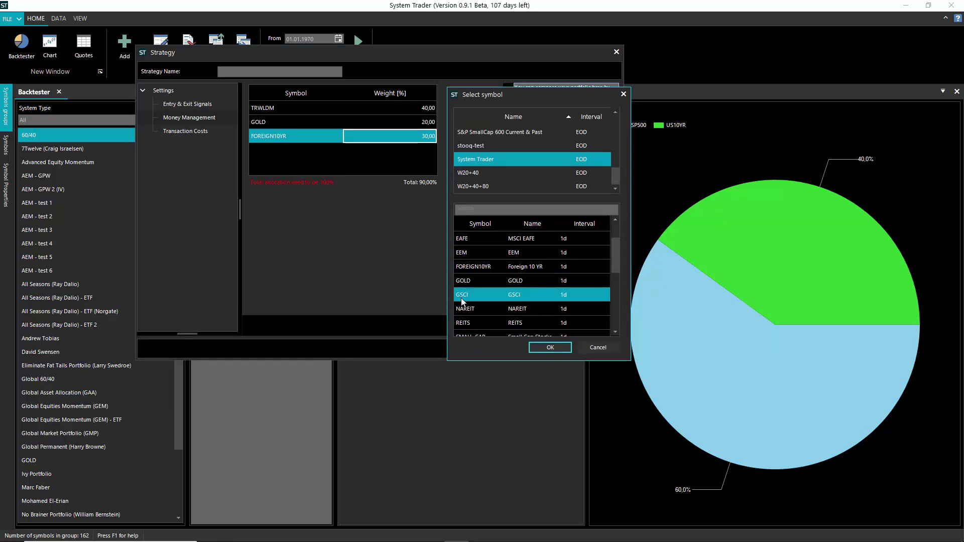
left_click(549, 347)
left_click(410, 155)
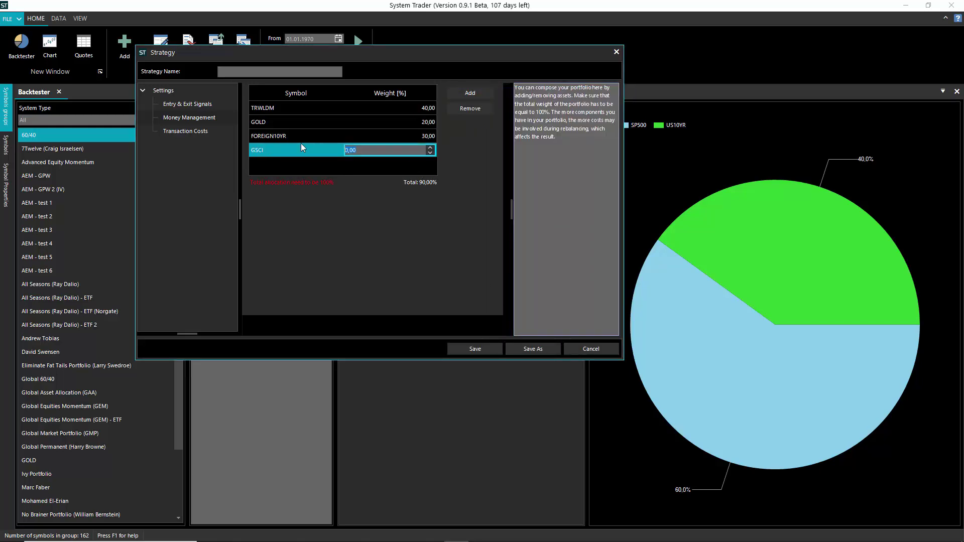
type("10")
key("Return")
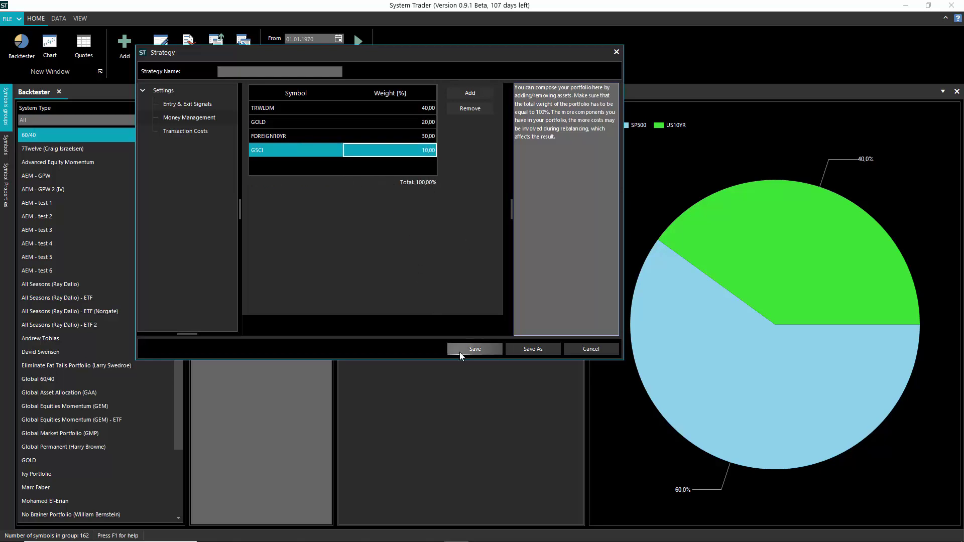
- Name the strategy Test Portfolio and save it
left_click(243, 73)
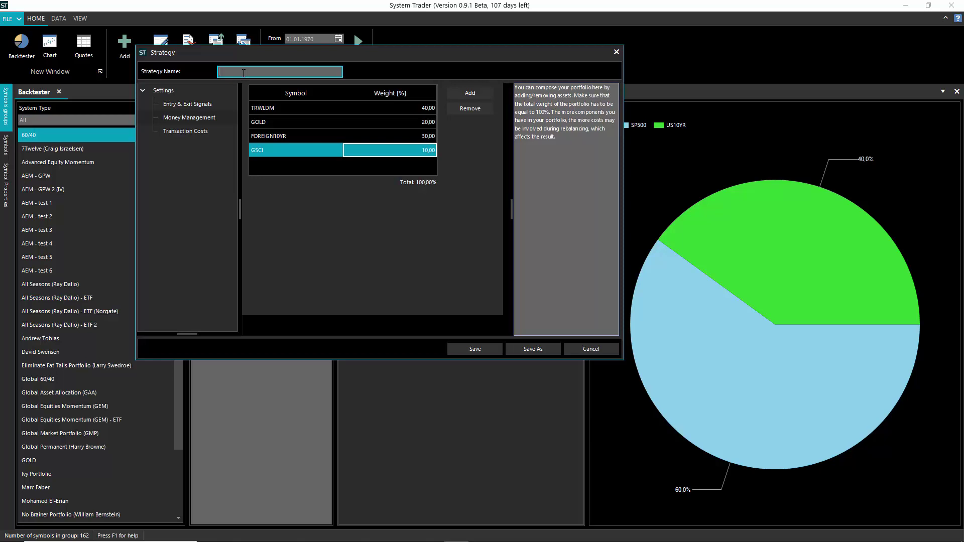
type("Test Portfolio")
left_click(475, 349)
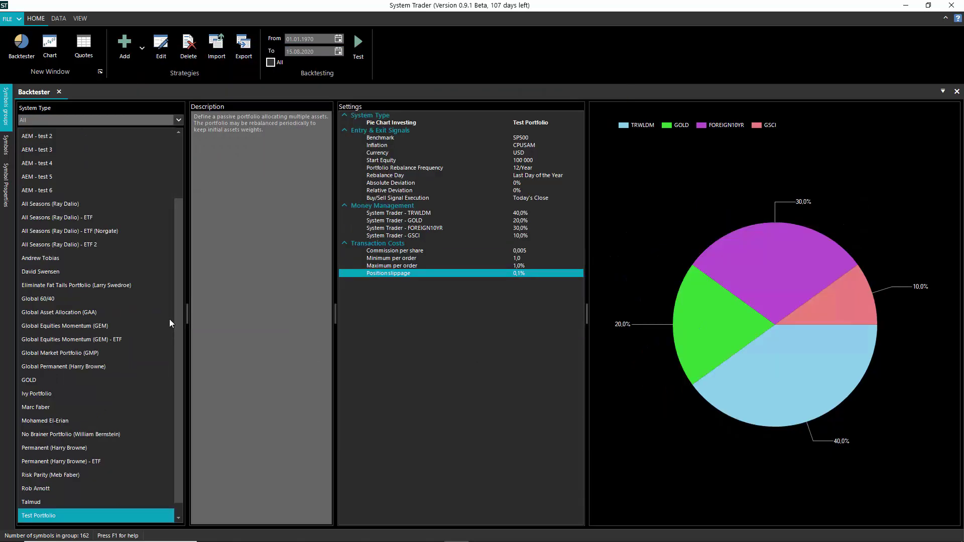
- Run the backtest of Test Portfolio and agree to the proposed rebalancing, including the one on 2018-12-31
scroll(176, 301, "down", 1)
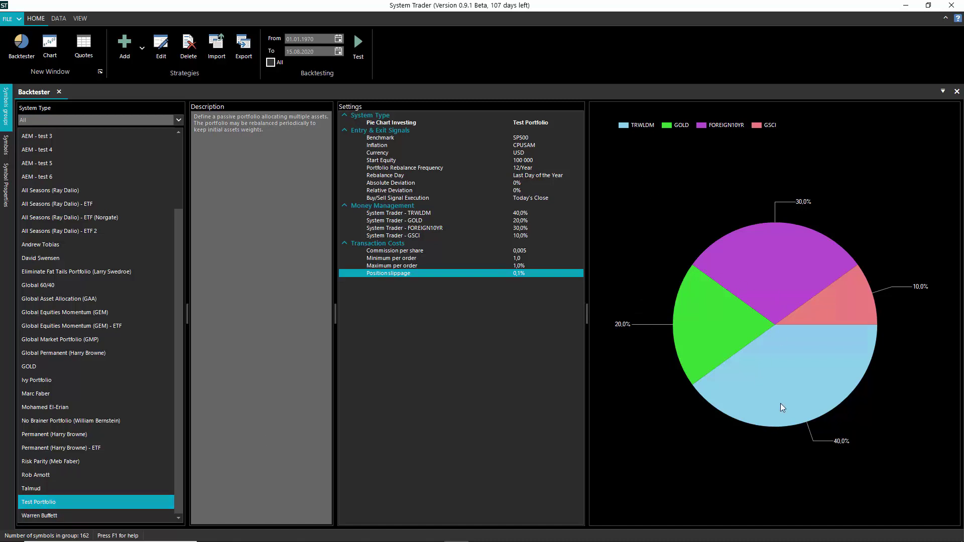
mouse_move(792, 423)
mouse_move(815, 339)
mouse_move(747, 260)
left_click(309, 39)
left_click(353, 50)
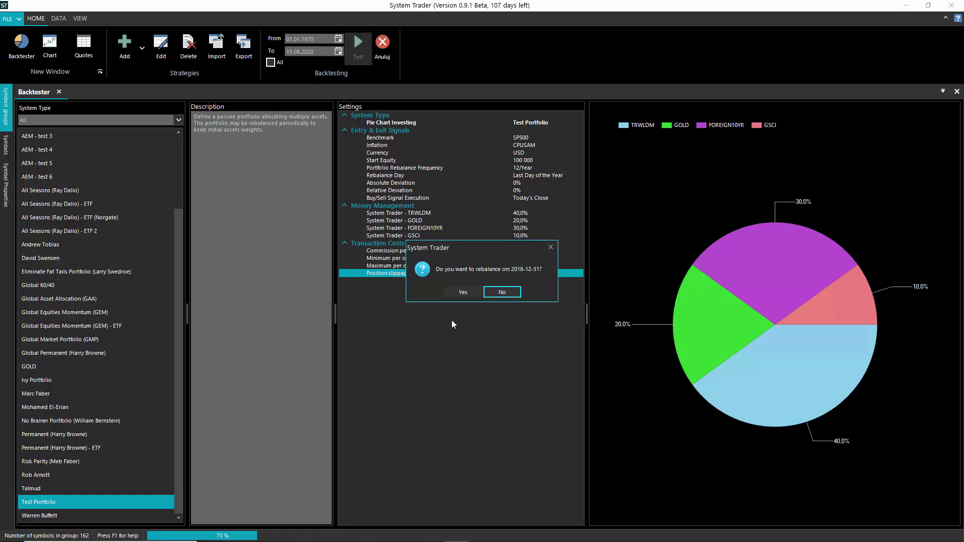
left_click(463, 293)
left_click(464, 294)
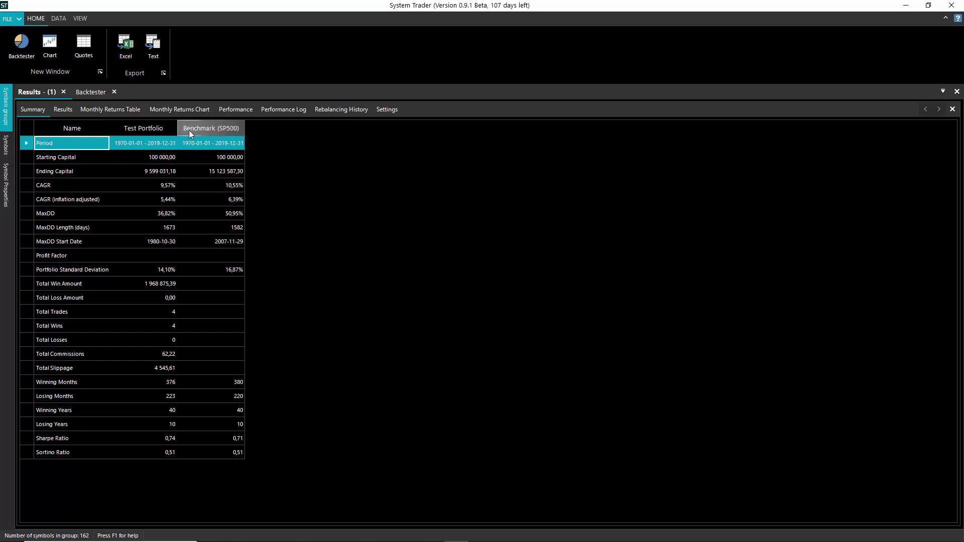
- Compare Test Portfolio with the SP500 benchmark in the results summary: capital, CAGR, maximum drawdown, standard deviation, and winning and losing years
left_click(157, 159)
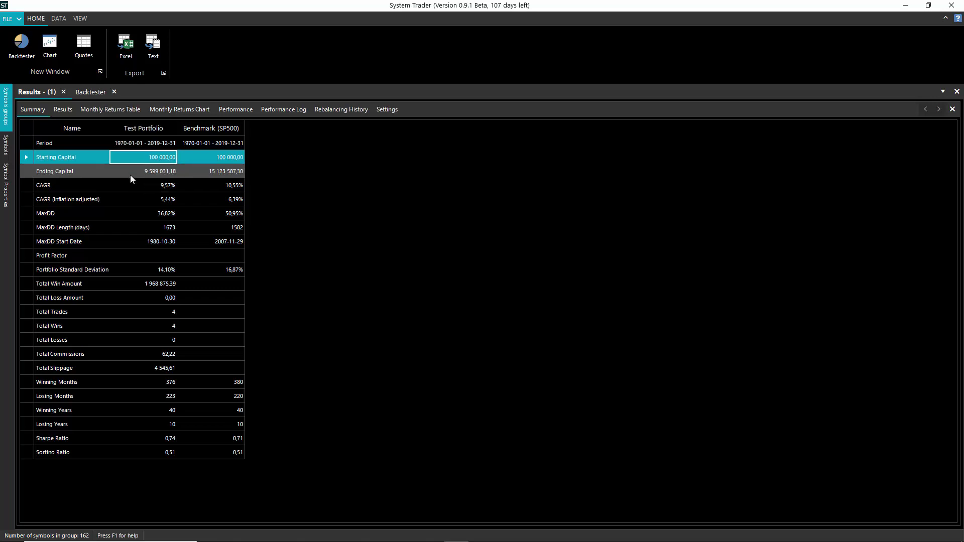
left_click(138, 173)
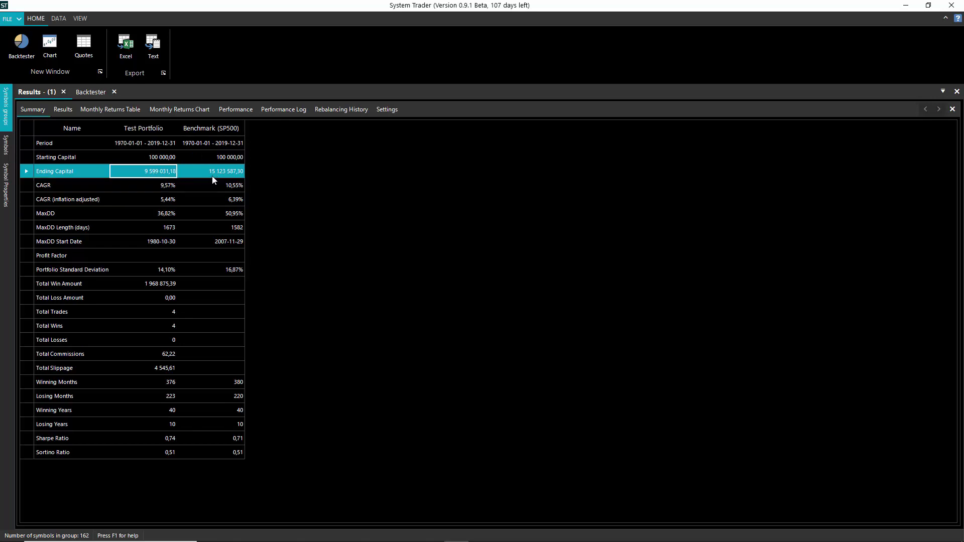
left_click(153, 188)
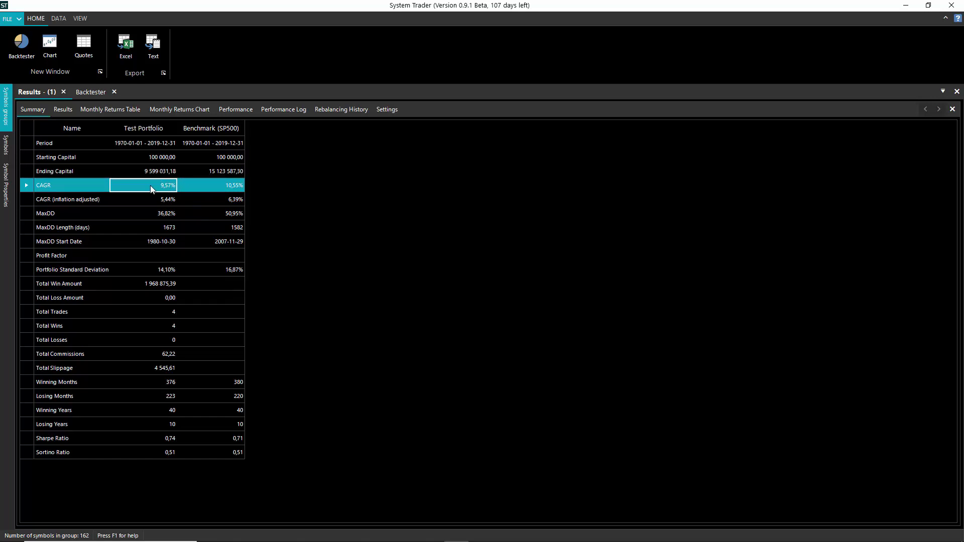
left_click(149, 200)
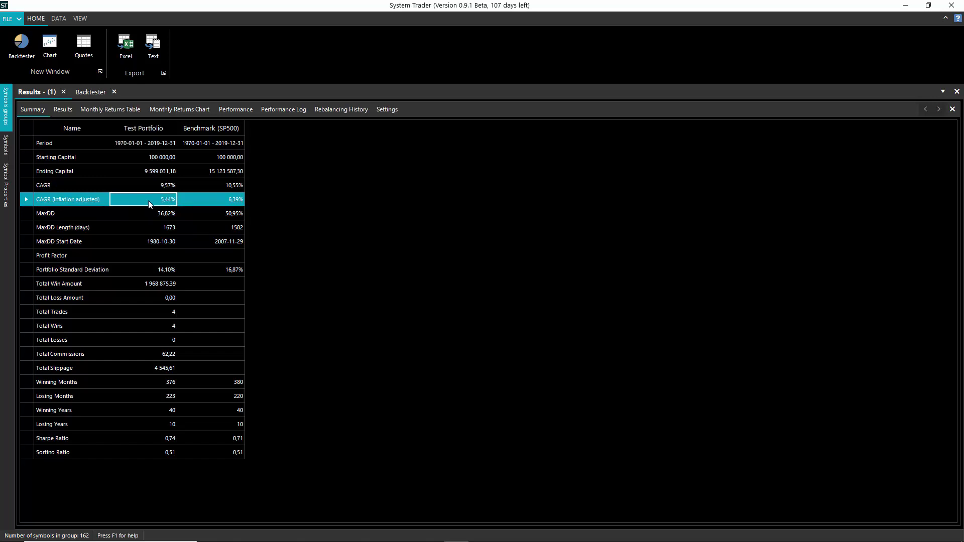
left_click(157, 186)
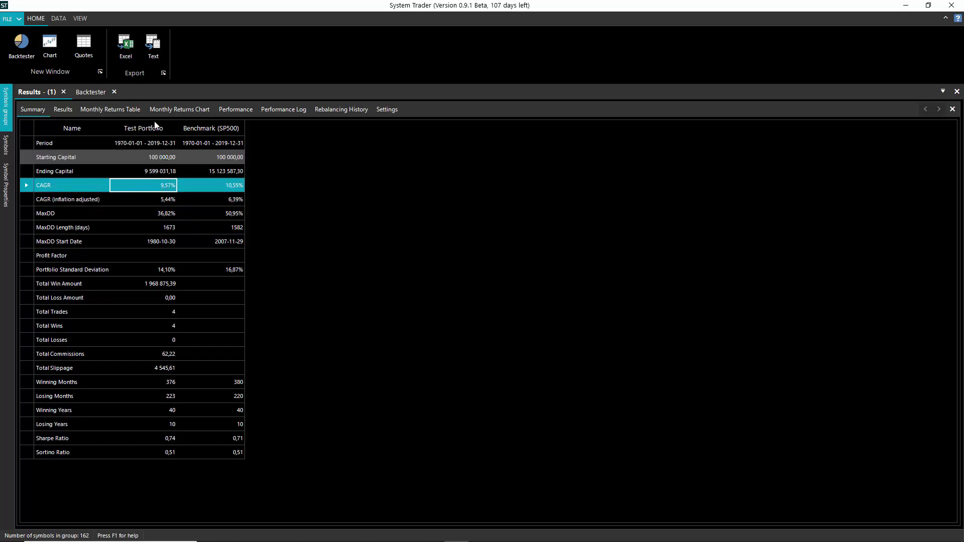
left_click(144, 199)
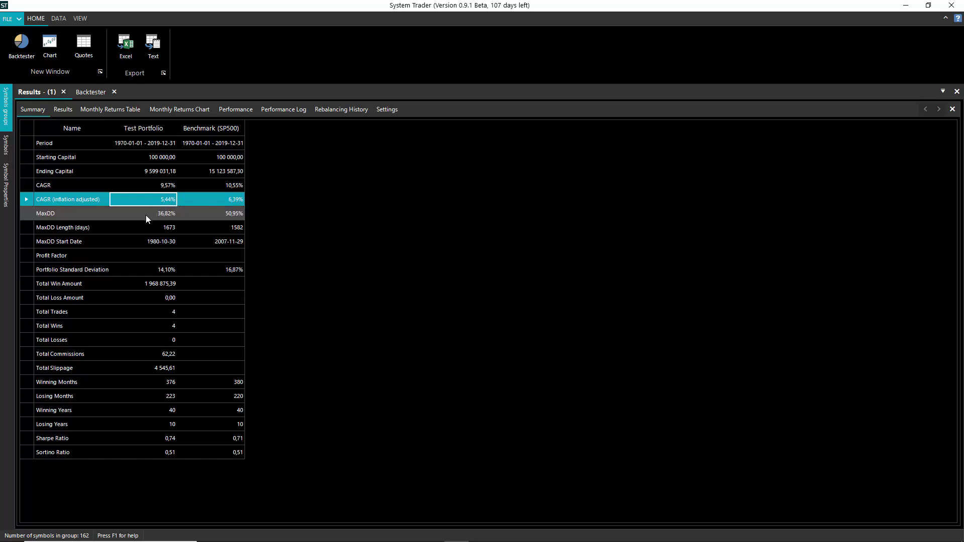
left_click(145, 215)
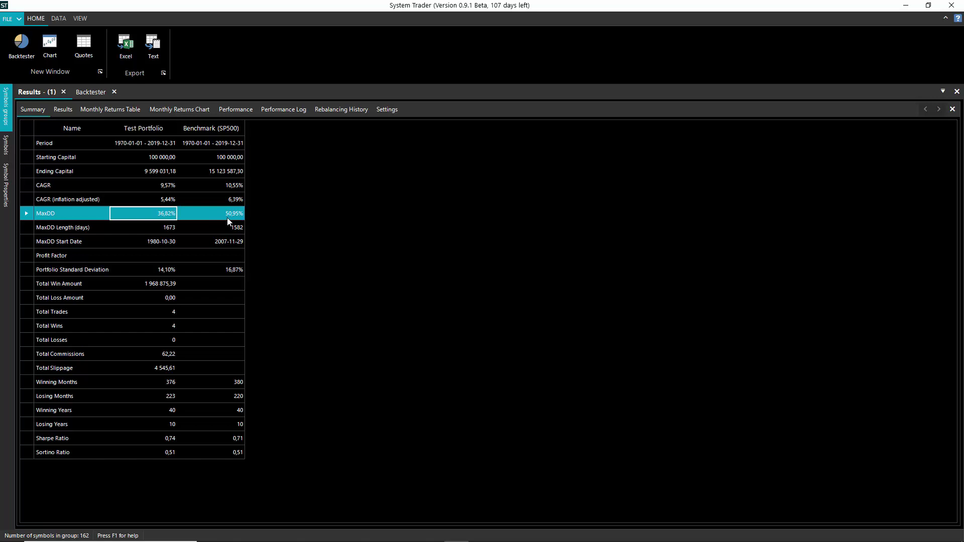
left_click(147, 231)
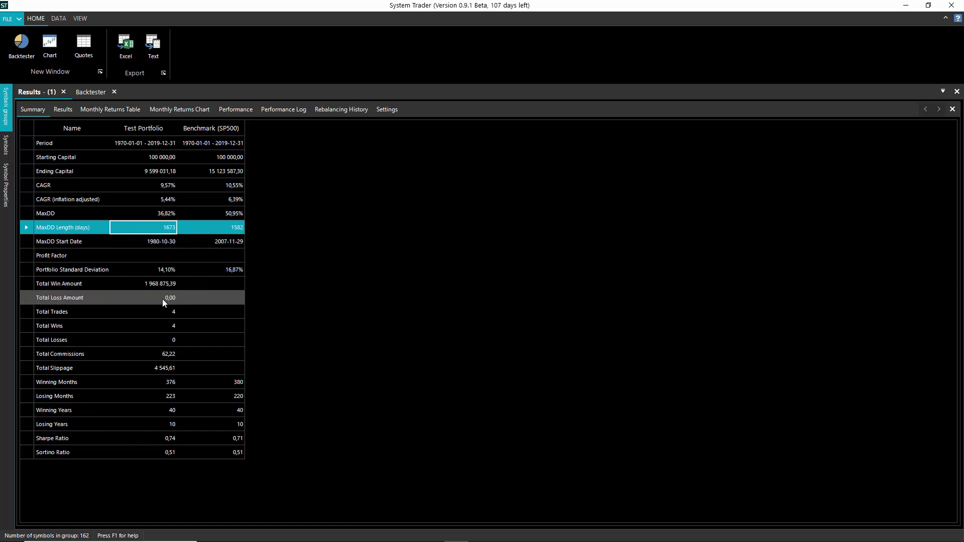
left_click(150, 271)
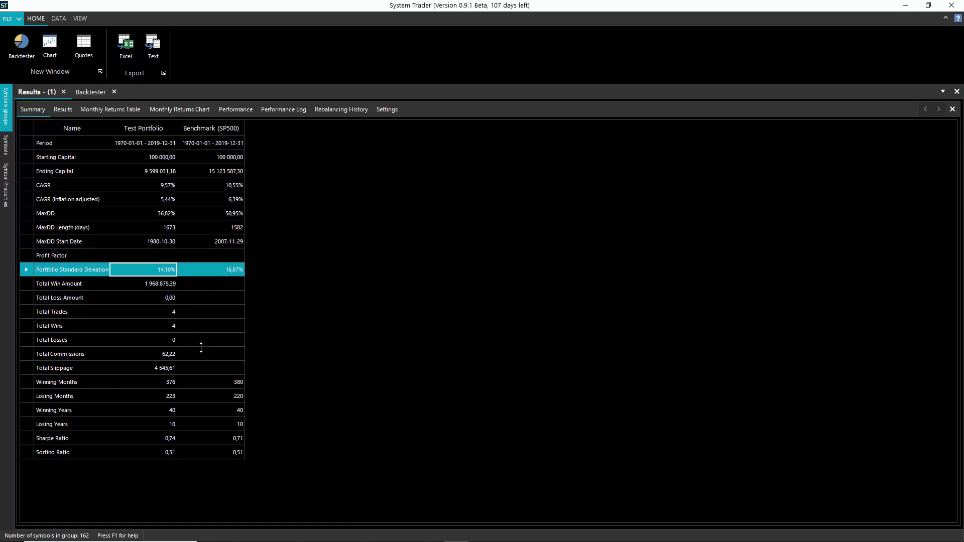
left_click(129, 418)
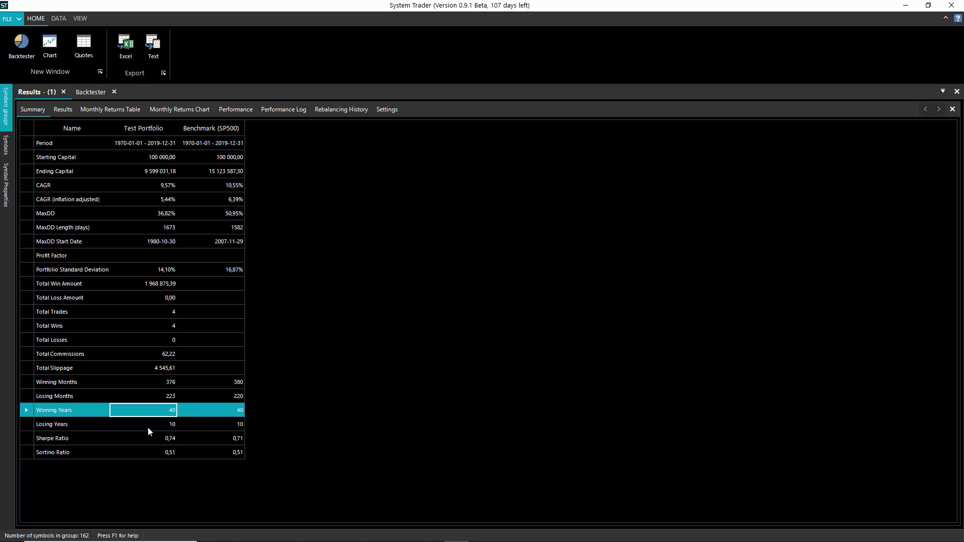
left_click(147, 423)
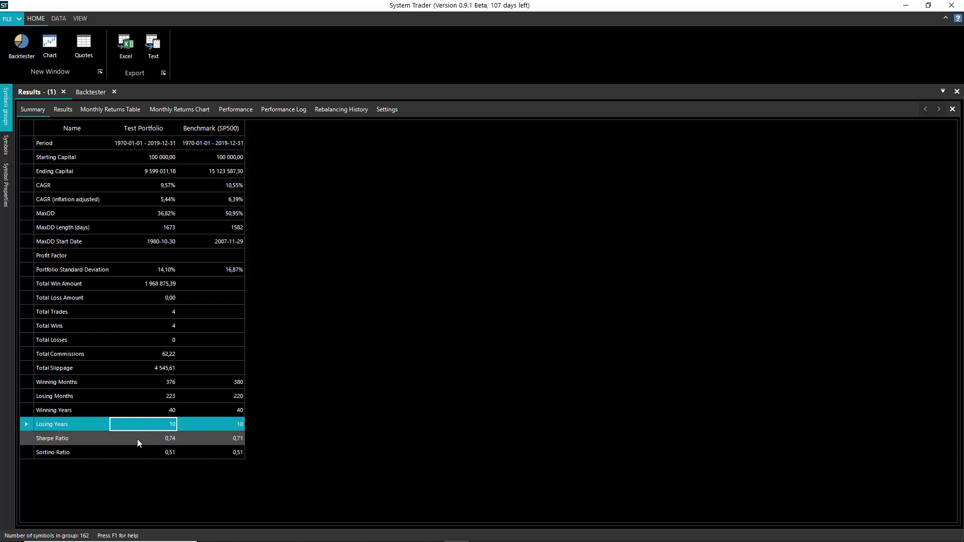
- Examine the portfolio's monthly and annual returns in the monthly returns table from 1970 through 2019
left_click(111, 110)
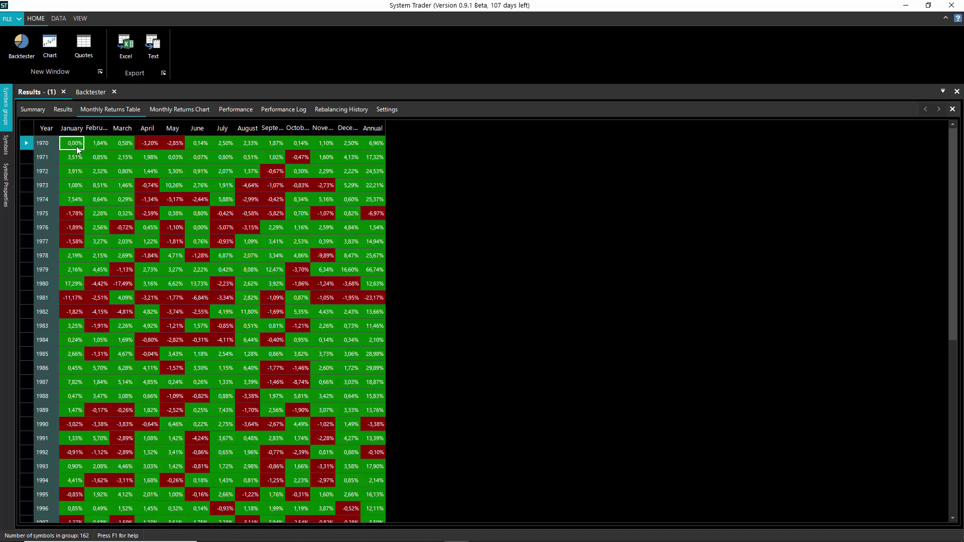
left_click(94, 142)
left_click(129, 148)
left_click(143, 146)
scroll(187, 274, "down", 3)
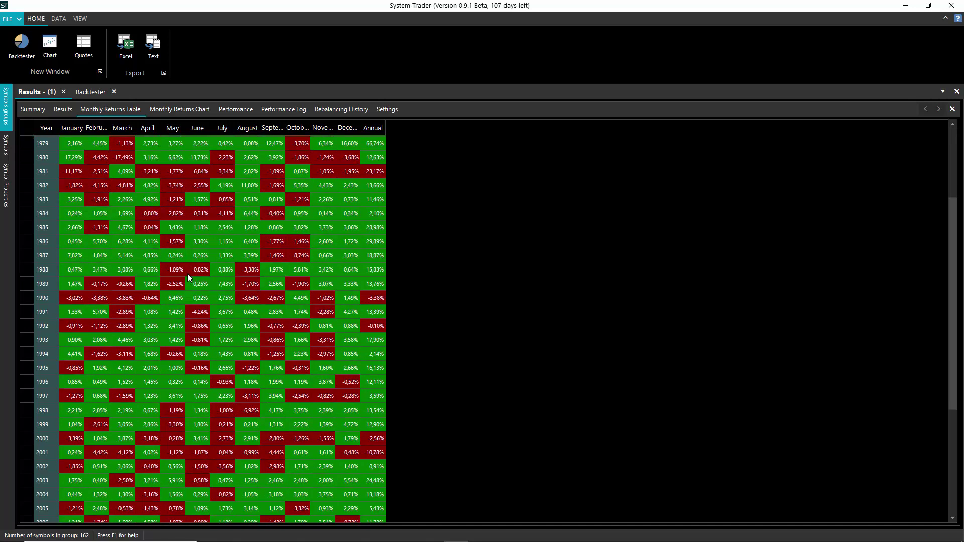
scroll(188, 273, "down", 3)
scroll(188, 273, "down", 2)
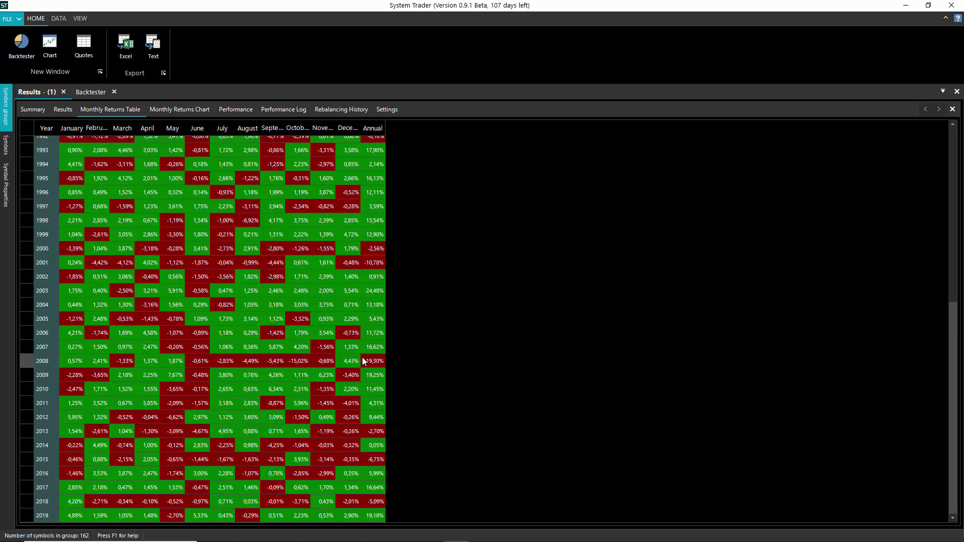
- Check the portfolio's annual returns for 2000, 2001, 2008 and 2019 in the monthly returns table
left_click(371, 252)
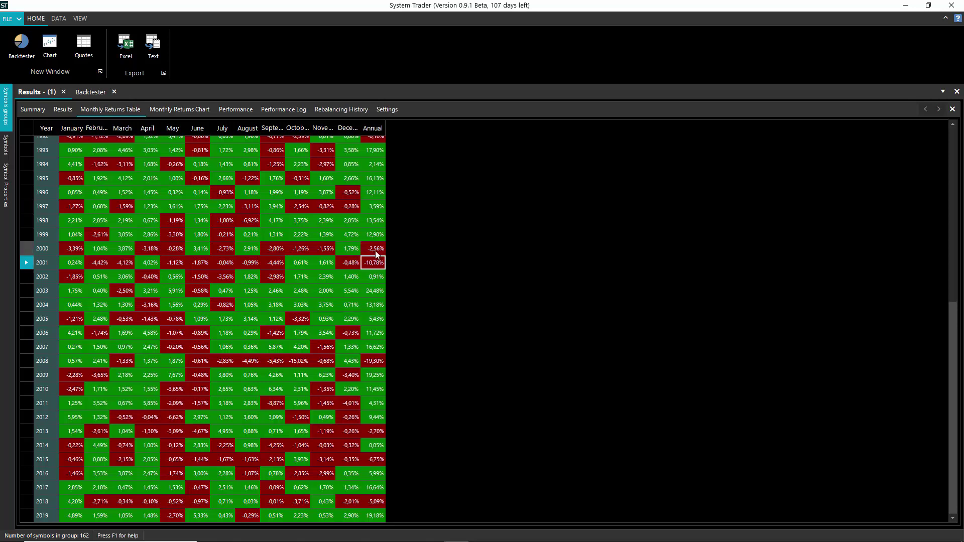
left_click(375, 265)
left_click(371, 363)
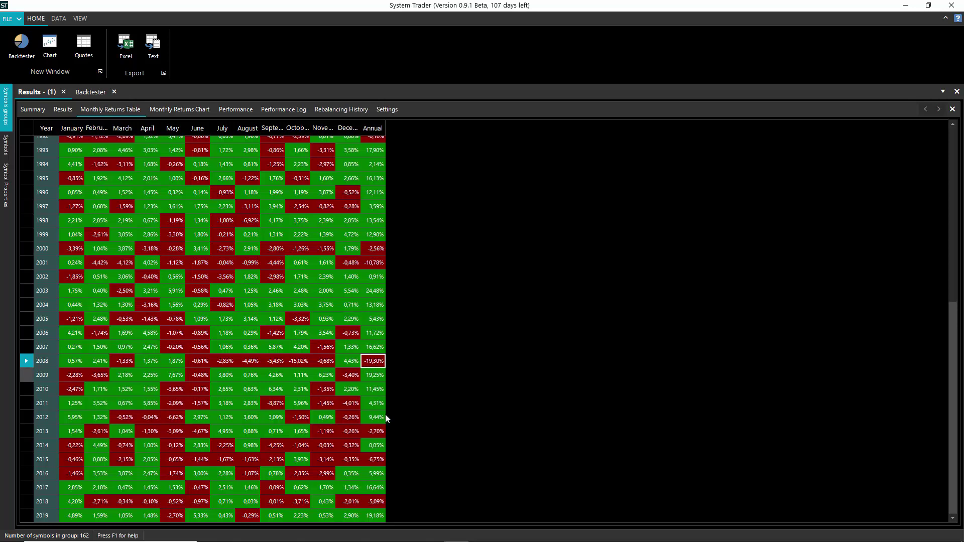
left_click(372, 515)
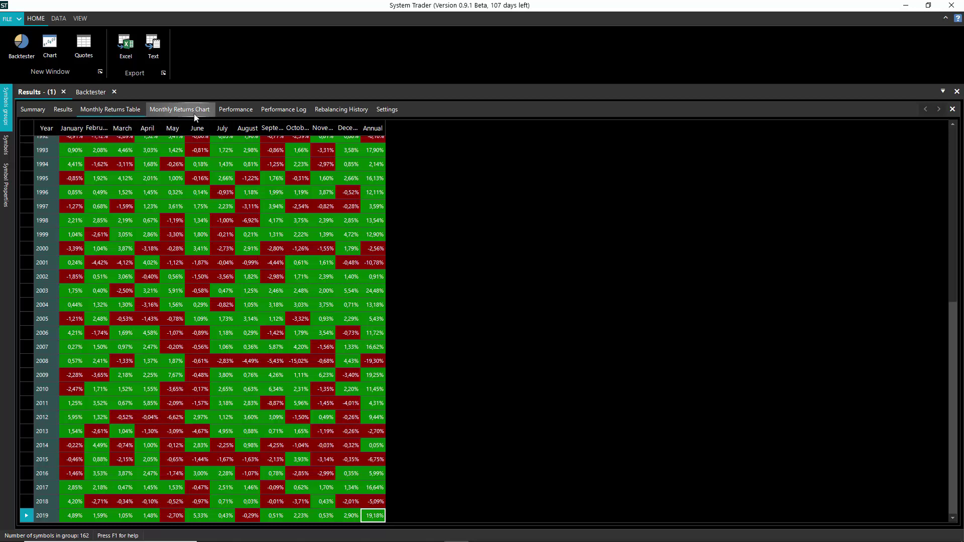
- View the log-scale performance curve and review the strategy settings with the allocation pie chart enlarged
left_click(281, 109)
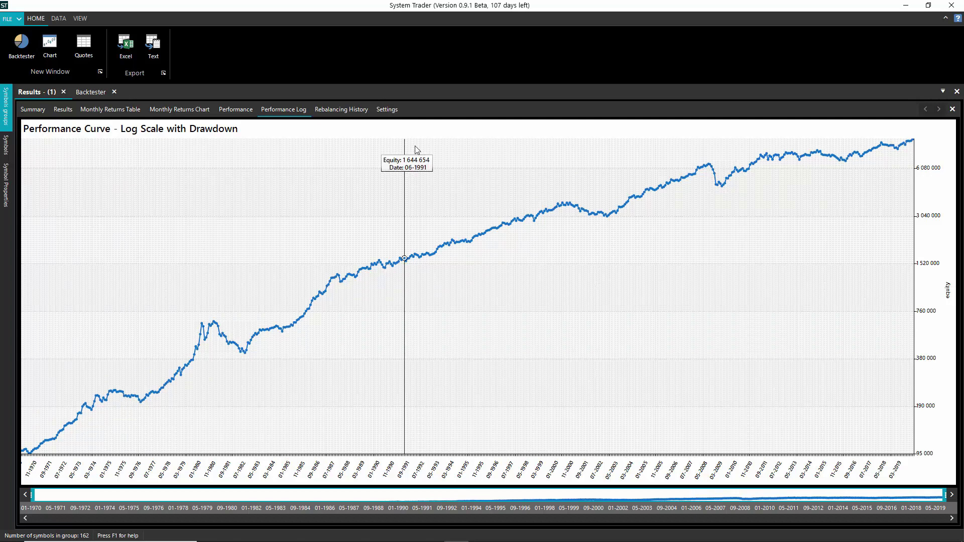
left_click(387, 109)
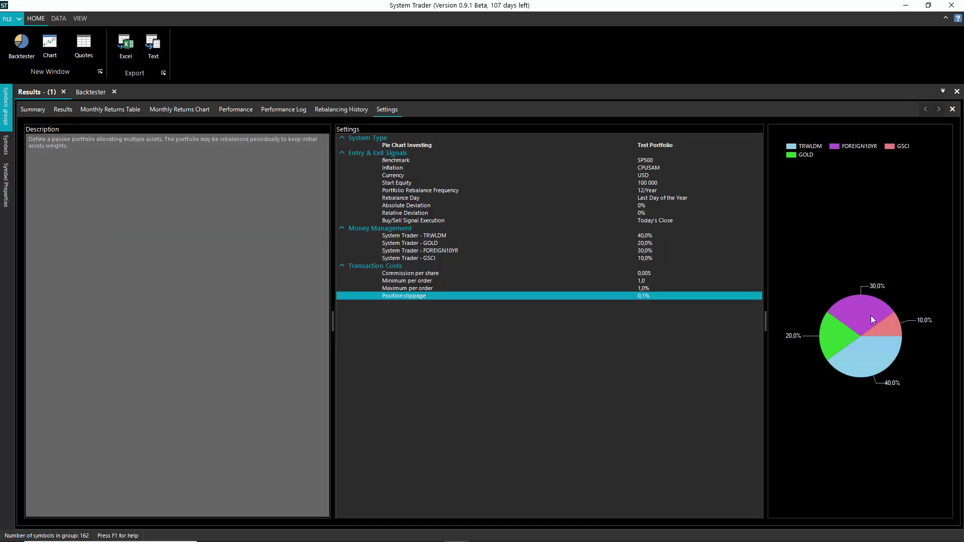
left_click_drag(766, 290, 541, 290)
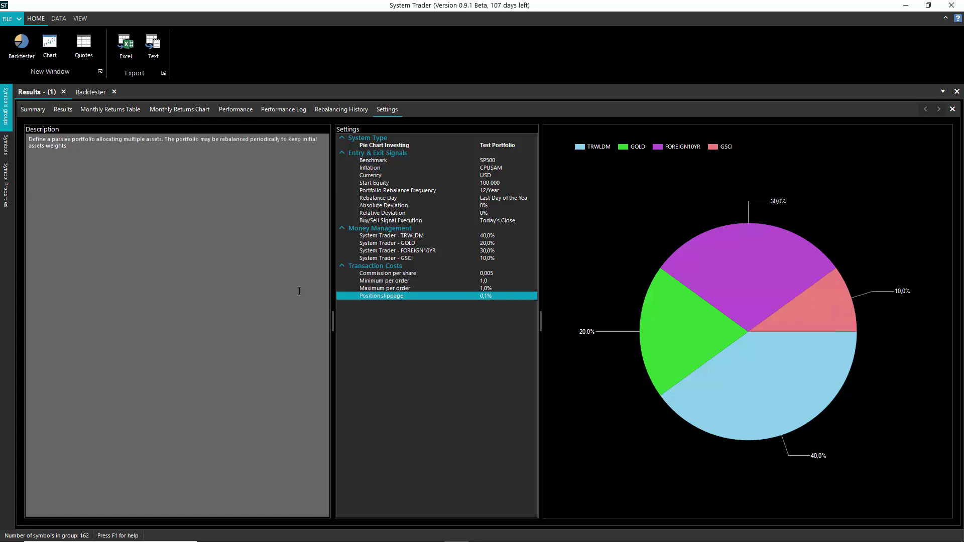
- Compare the CAGR of Test Portfolio with the SP500 benchmark in the results summary
left_click(27, 110)
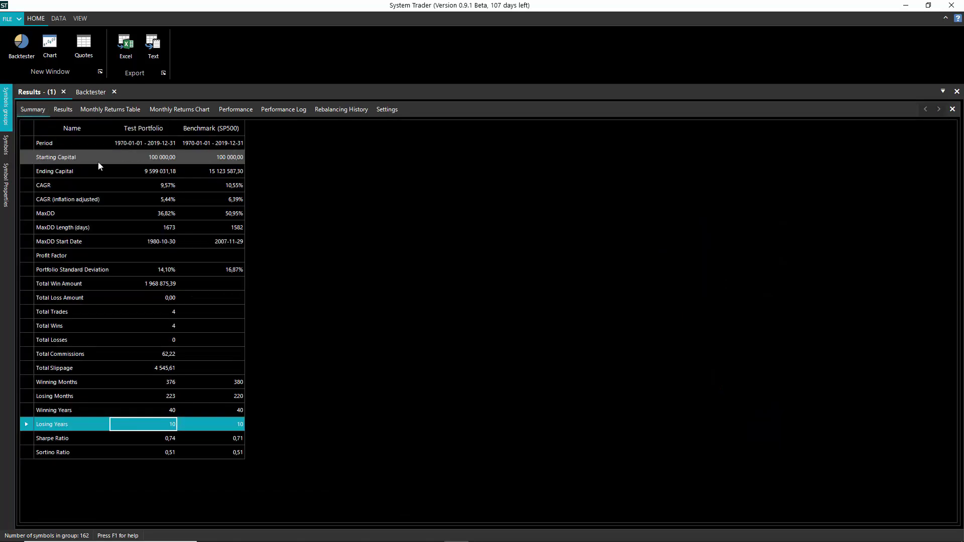
left_click(114, 187)
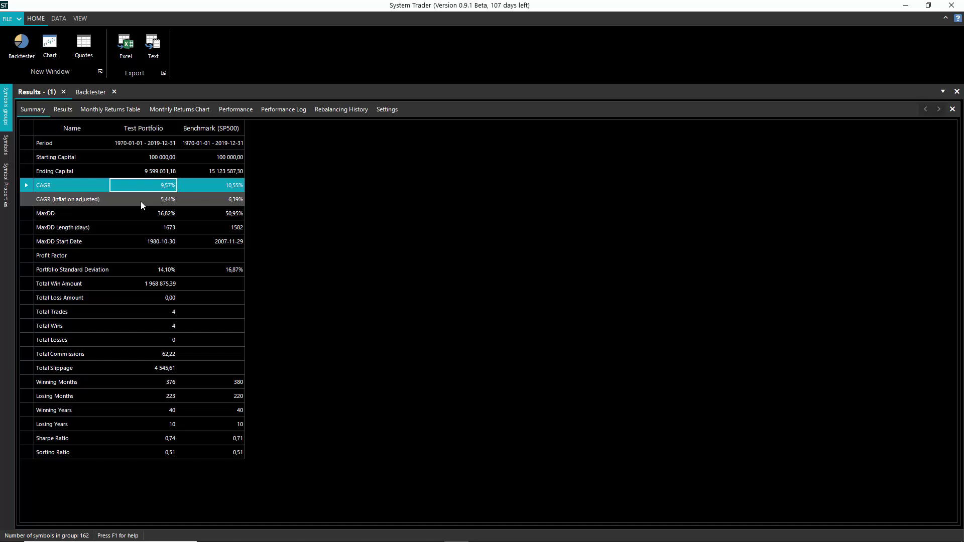
- Start an ETF data import from Yahoo, exclude Canada, and continue with only the USA (NYSE) market selected
left_click(62, 20)
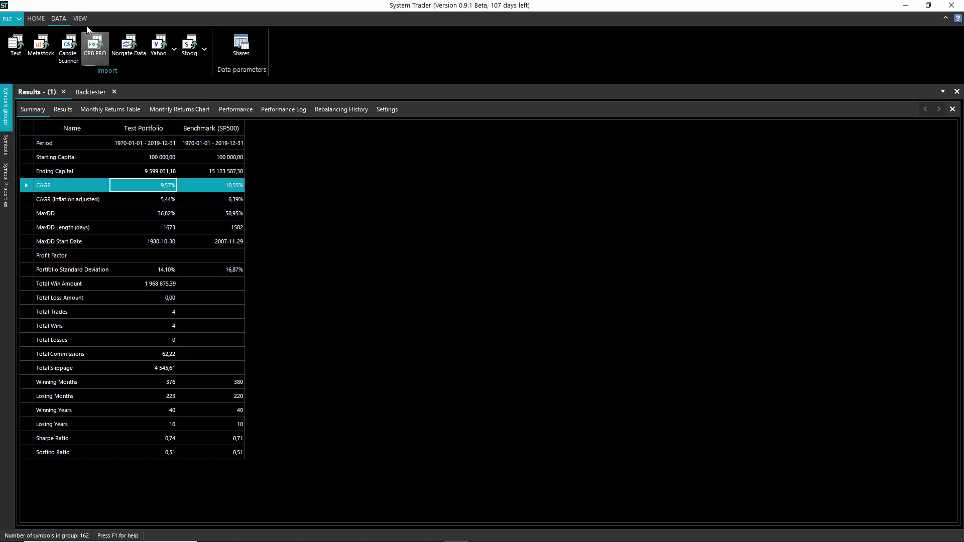
left_click(172, 52)
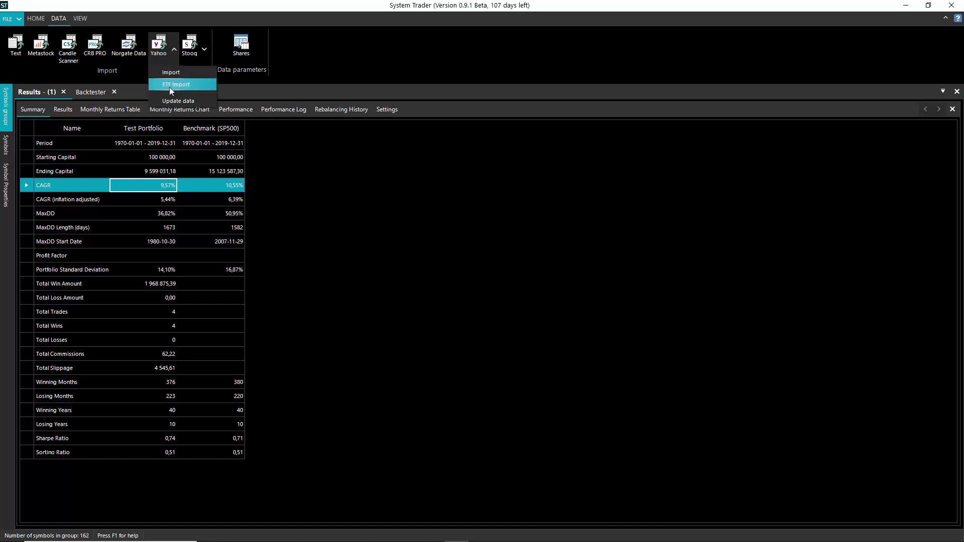
left_click(198, 86)
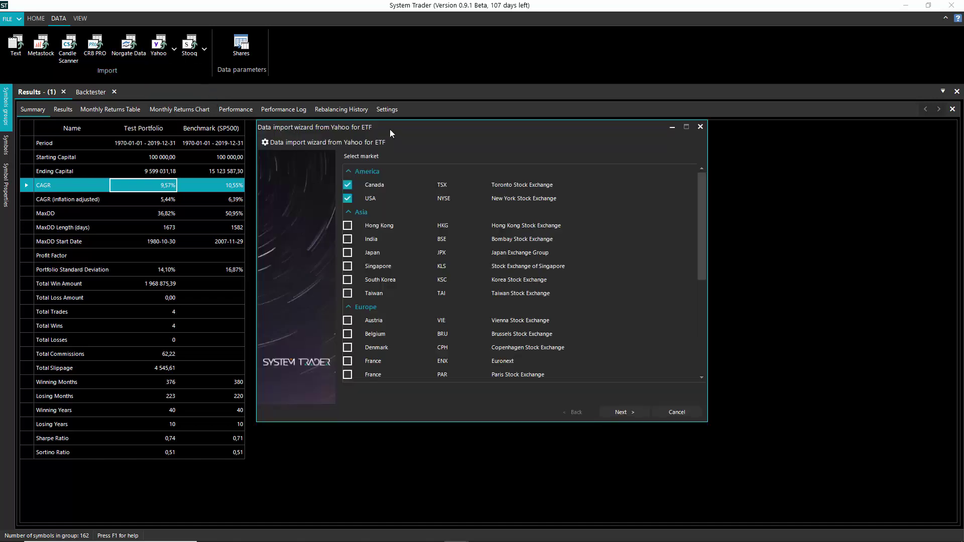
left_click_drag(390, 129, 369, 48)
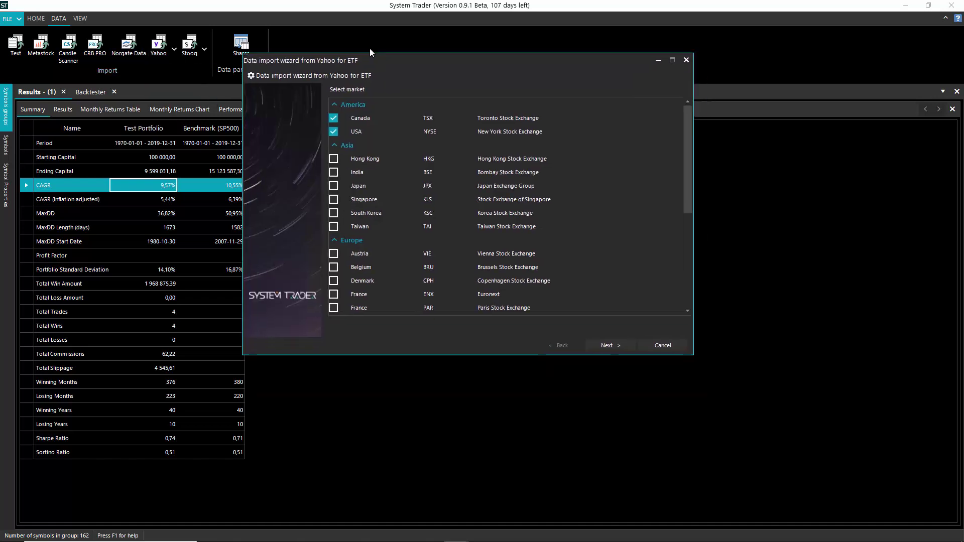
left_click(327, 109)
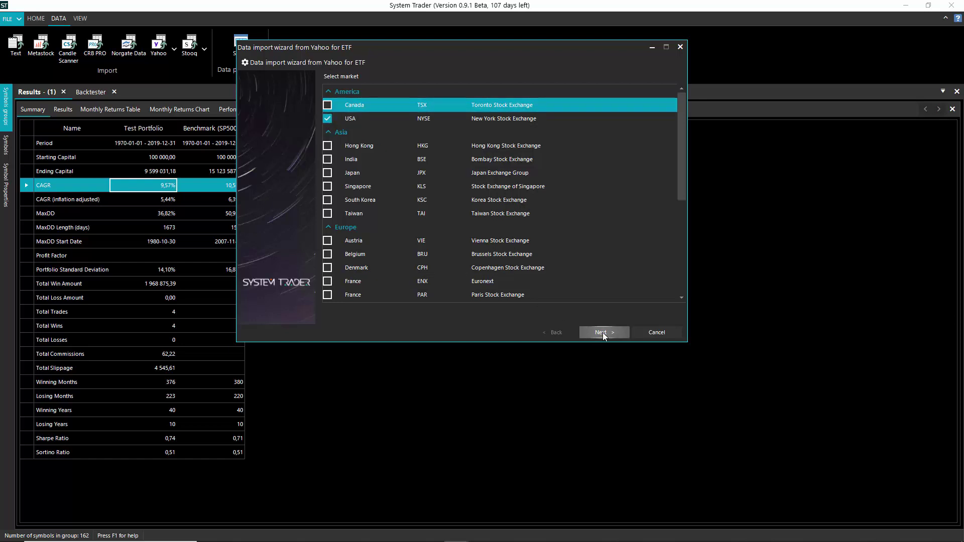
left_click(352, 121)
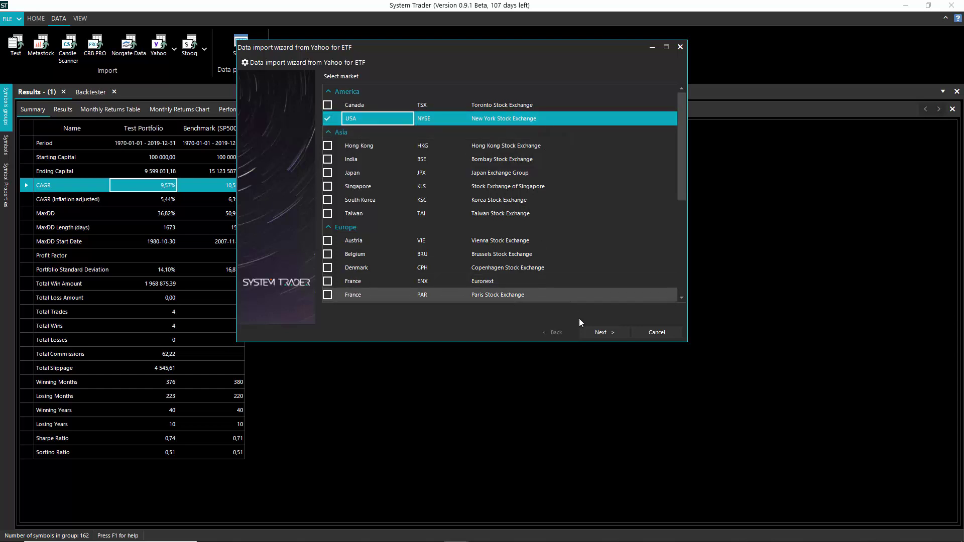
left_click(598, 336)
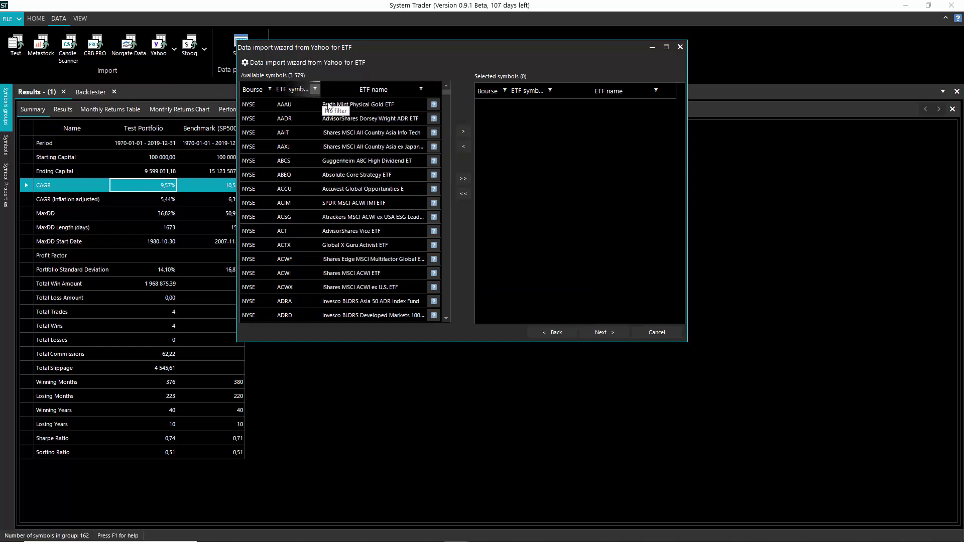
- Filter the available ETF symbols to GLD and abandon the Yahoo import without adding any symbols
left_click(314, 89)
left_click(332, 147)
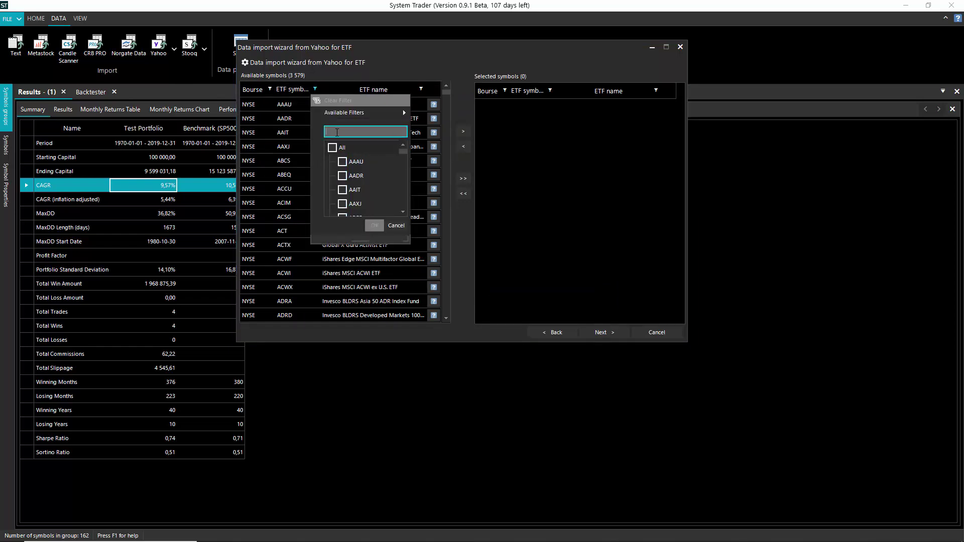
type("gld")
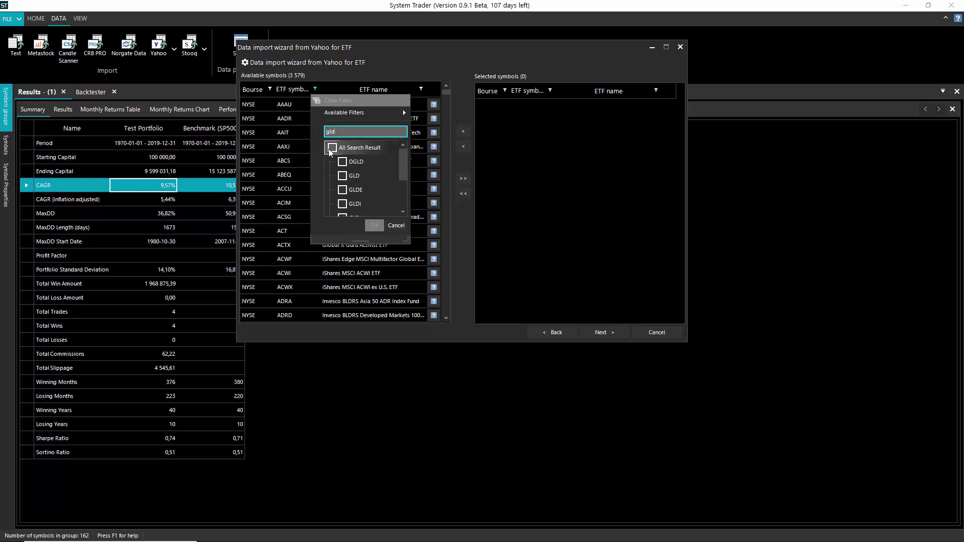
left_click(342, 176)
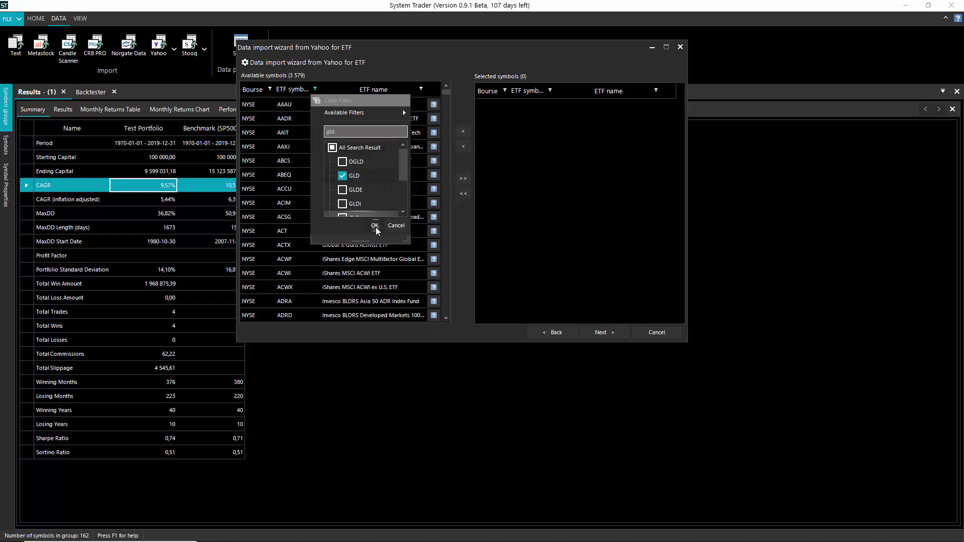
left_click(375, 225)
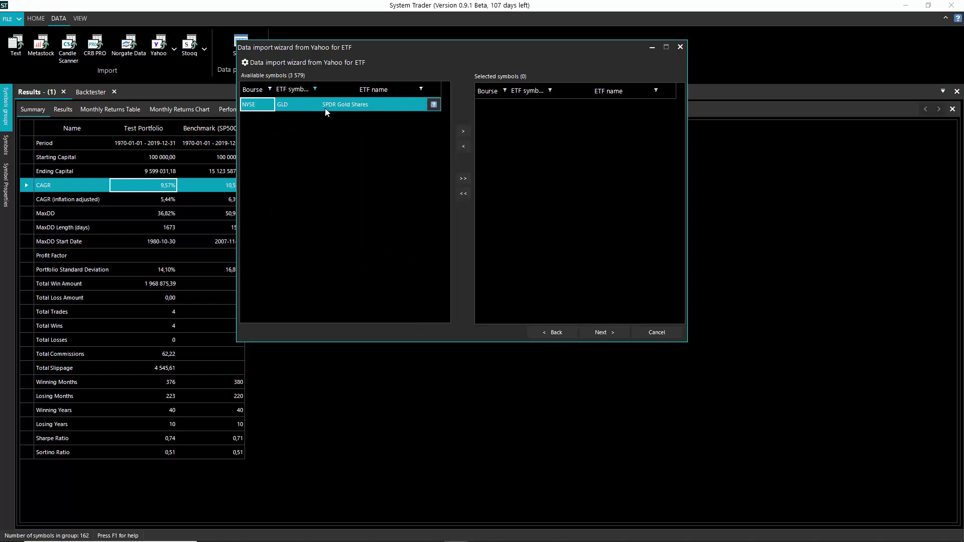
left_click(681, 49)
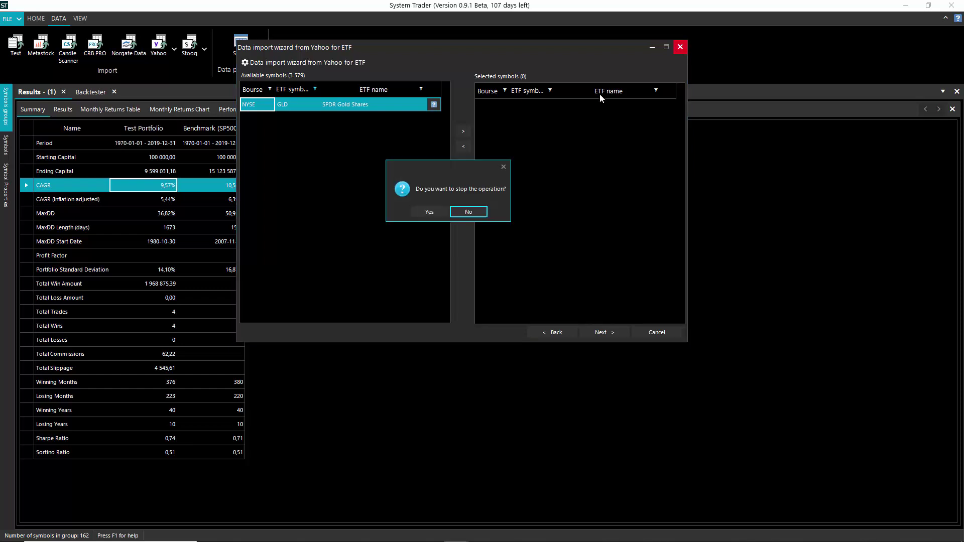
left_click(438, 211)
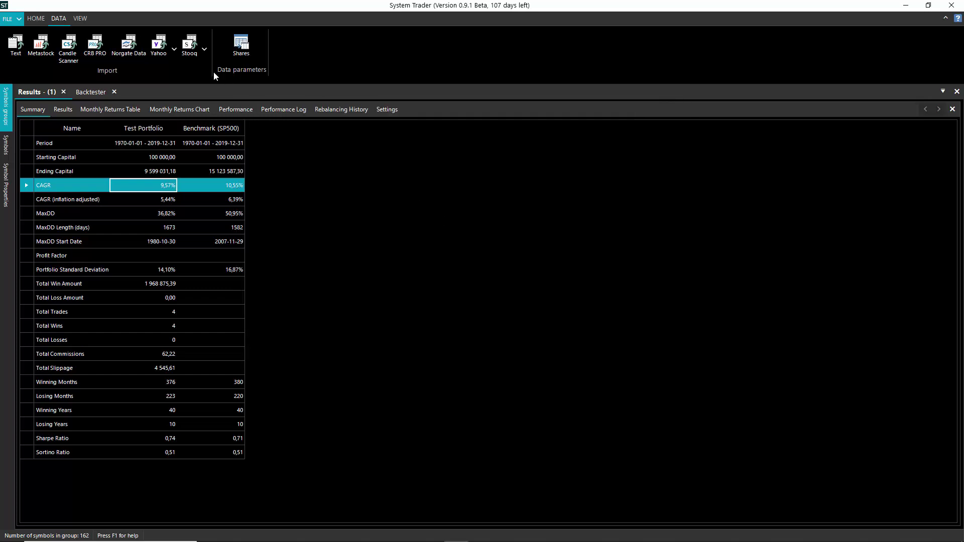
left_click(174, 50)
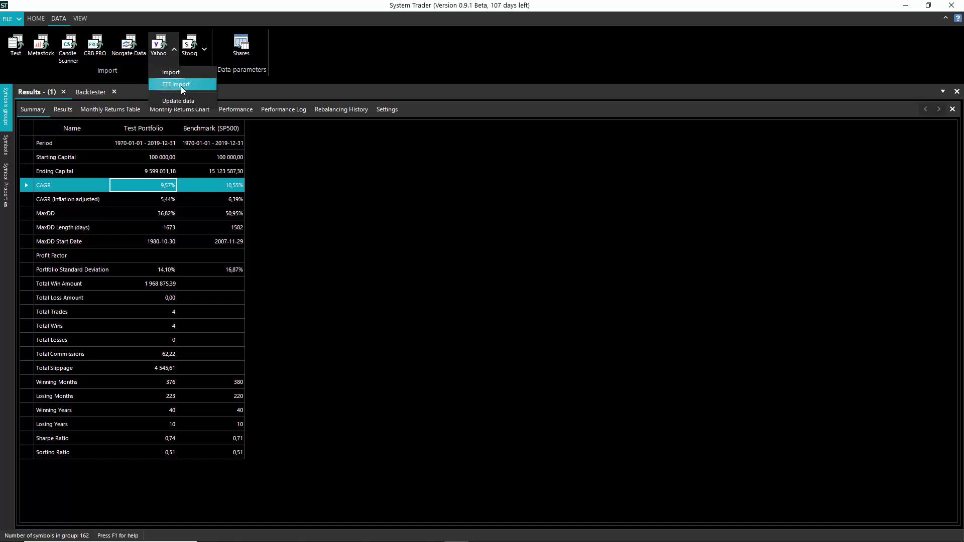
left_click(180, 85)
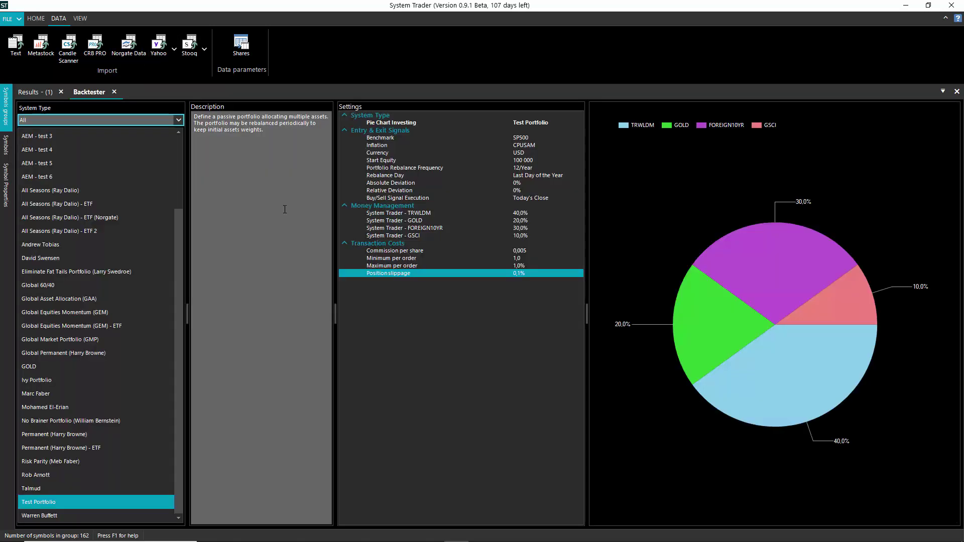